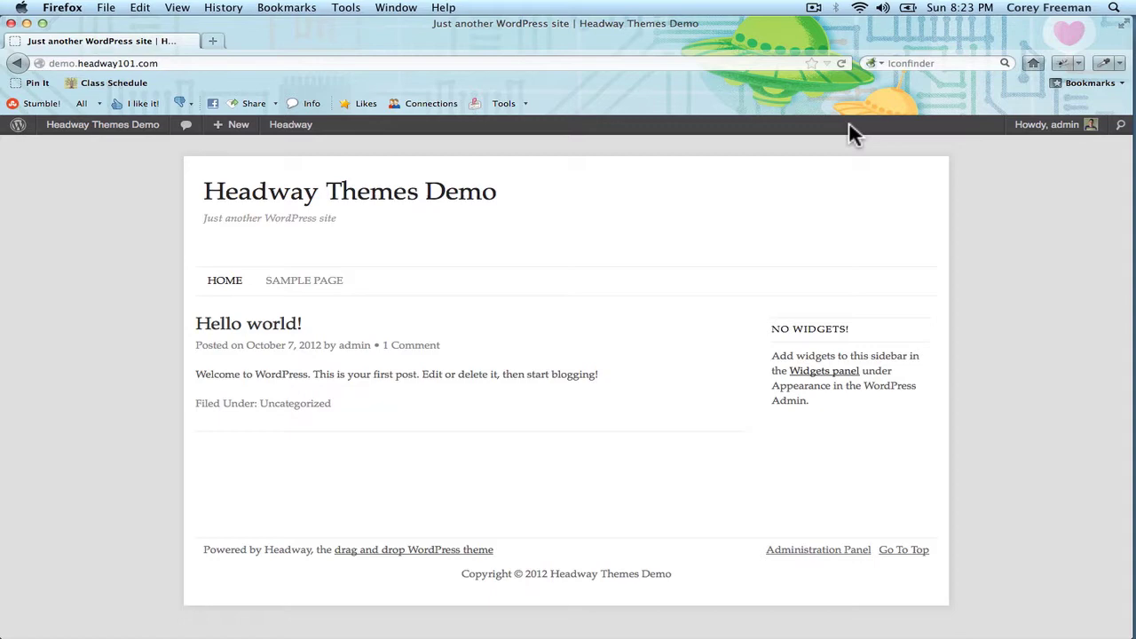
Append /wp-admin/ to the site URL to reach the WordPress admin Dashboard
{"action": "left_click", "coordinate": [642, 63]}
{"action": "key", "text": "Right"}
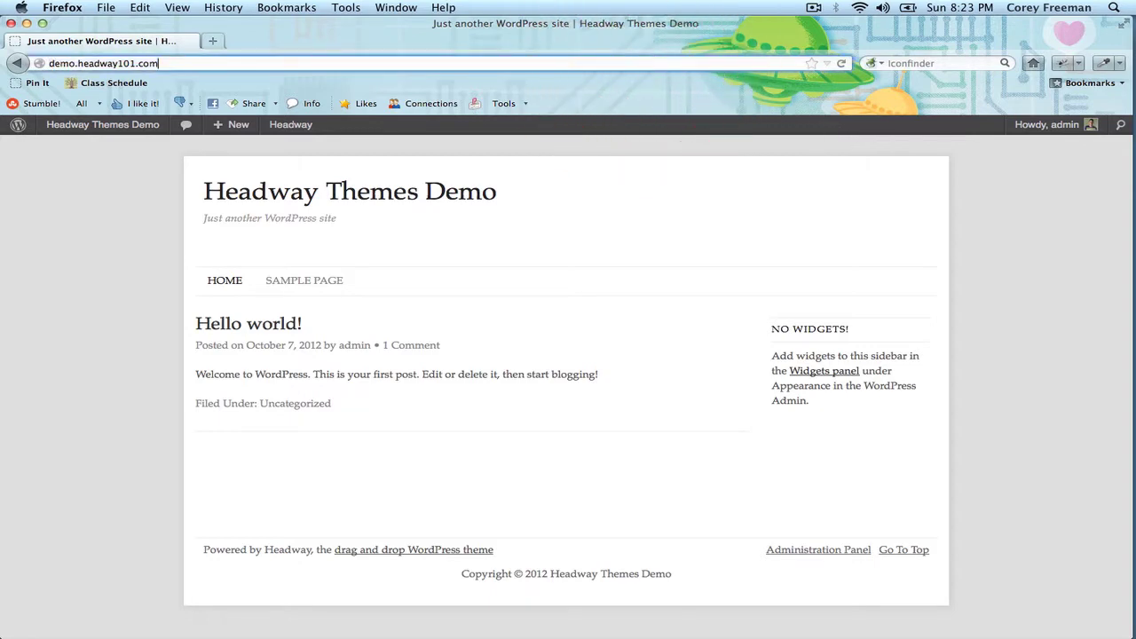
{"action": "type", "text": "/w"}
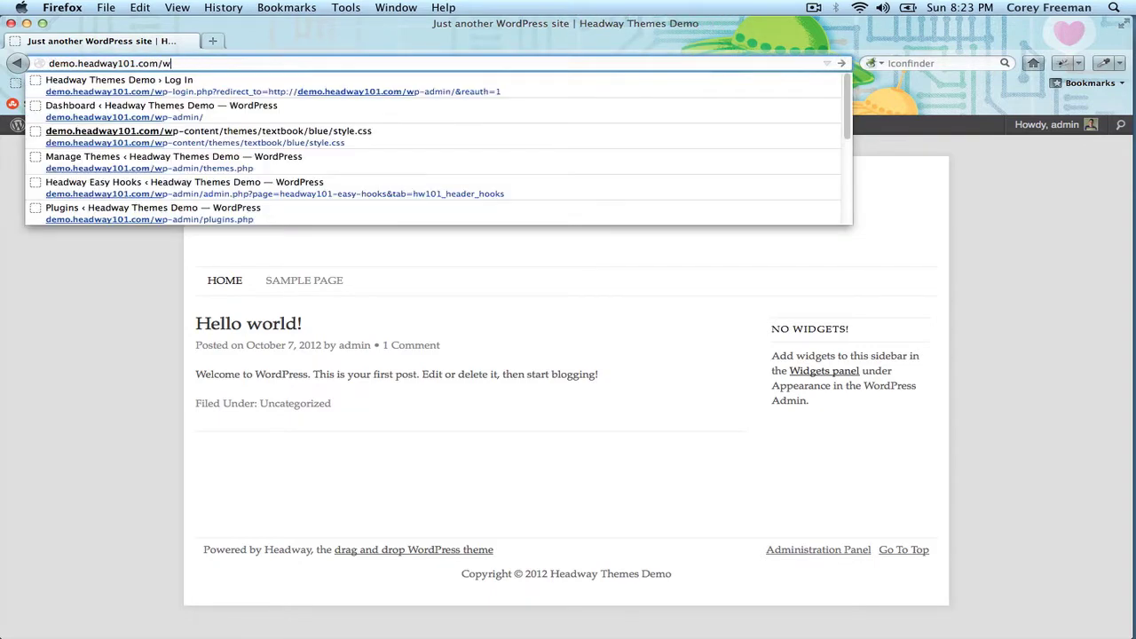
{"action": "type", "text": "op-admin/"}
{"action": "key", "text": "Return"}
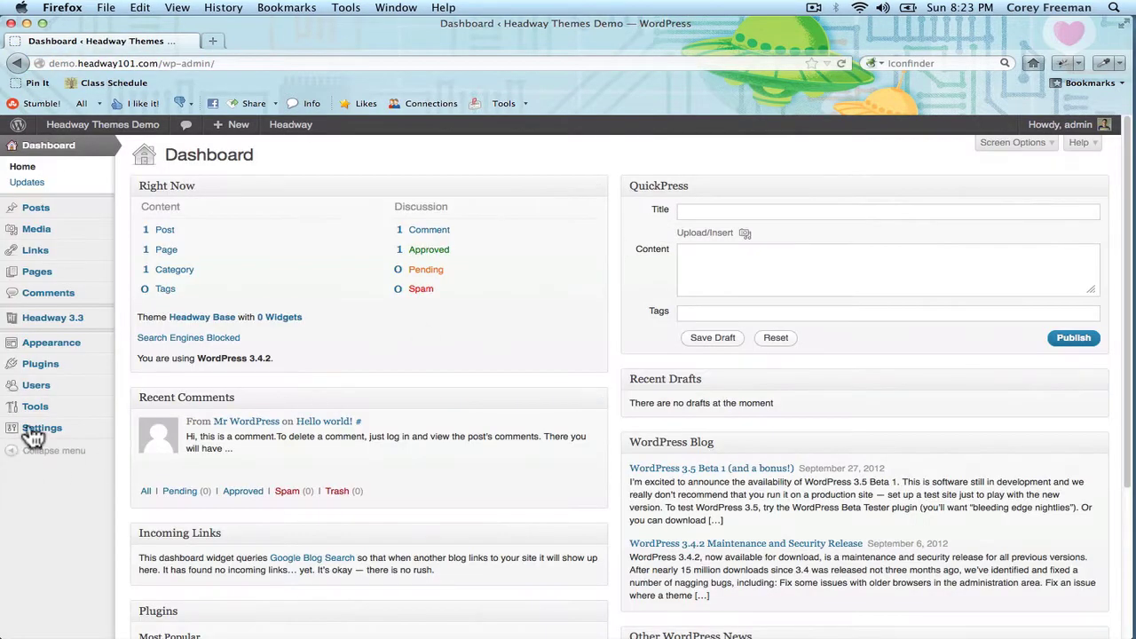
Upload and install headway-easy-hooks.zip, then activate Headway Easy Hooks (unofficial)
{"action": "mouse_move", "coordinate": [53, 369]}
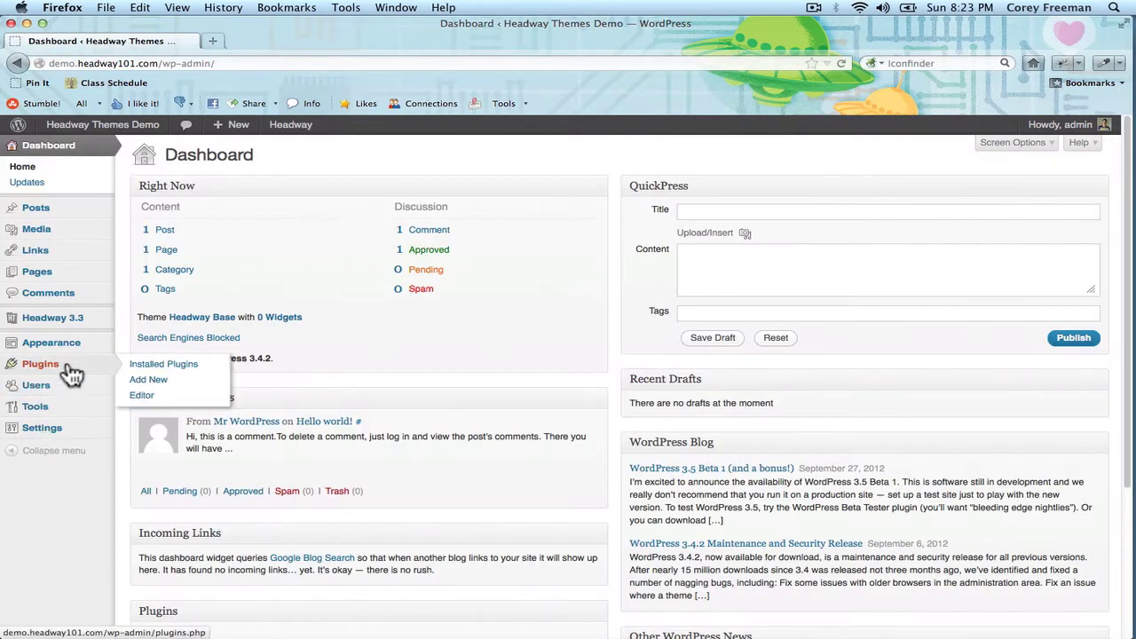
{"action": "left_click", "coordinate": [142, 381]}
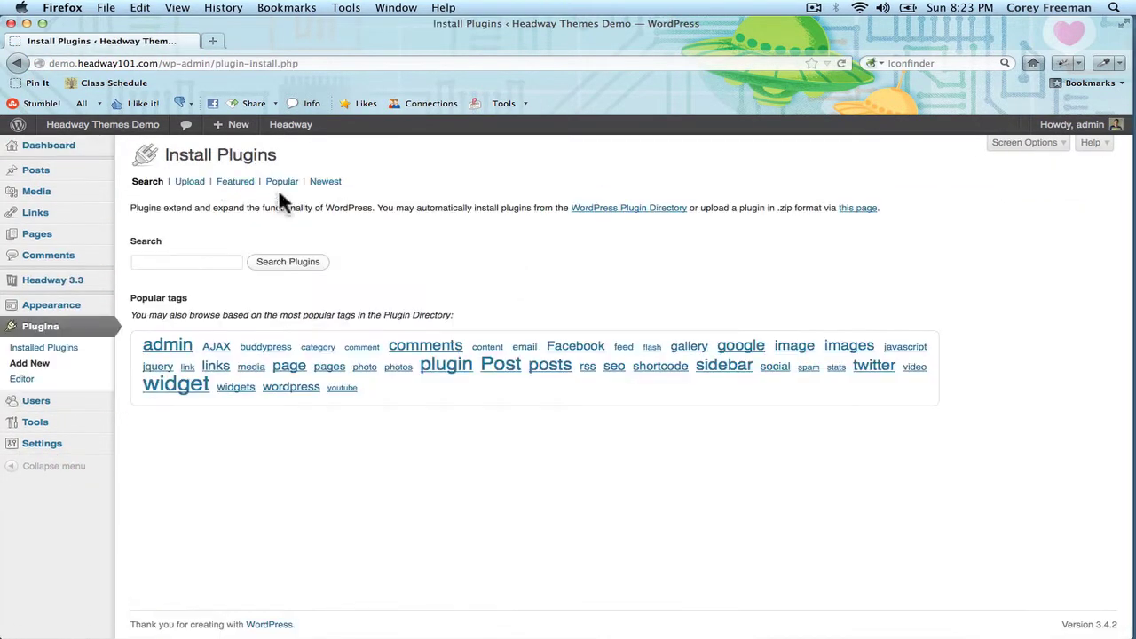
{"action": "left_click", "coordinate": [188, 182]}
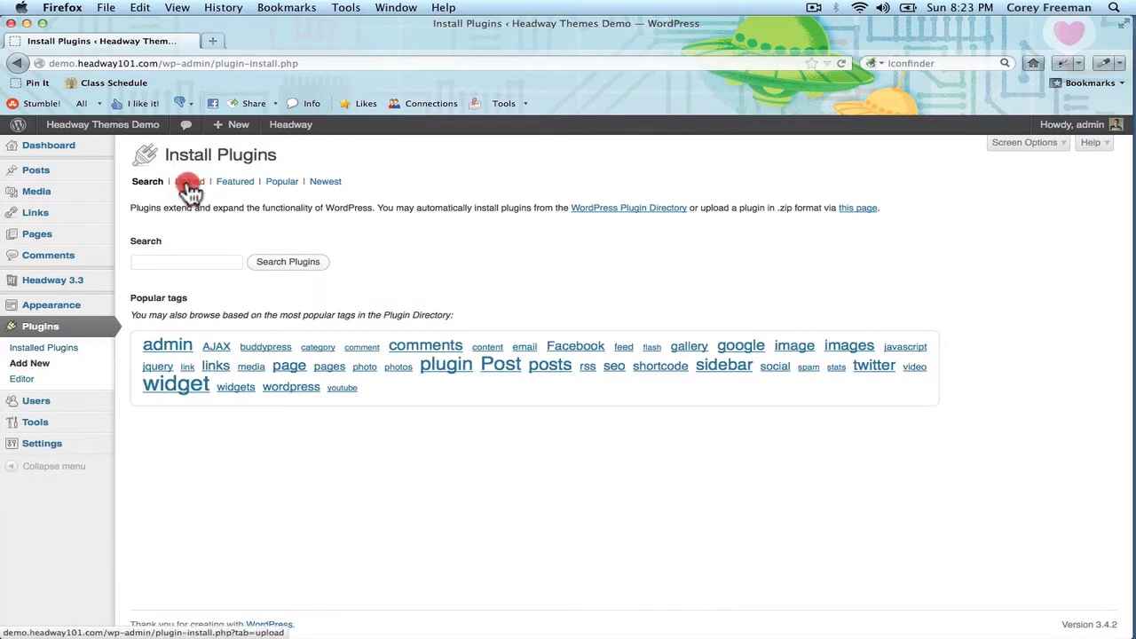
{"action": "left_click", "coordinate": [267, 257]}
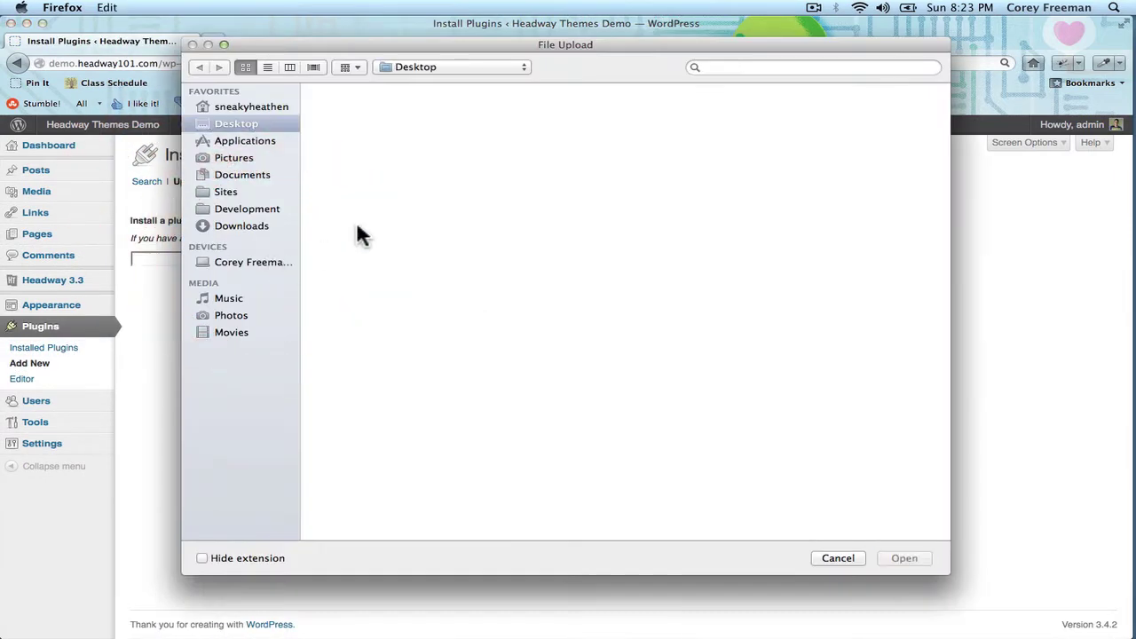
{"action": "left_click", "coordinate": [464, 120]}
{"action": "left_click", "coordinate": [904, 553]}
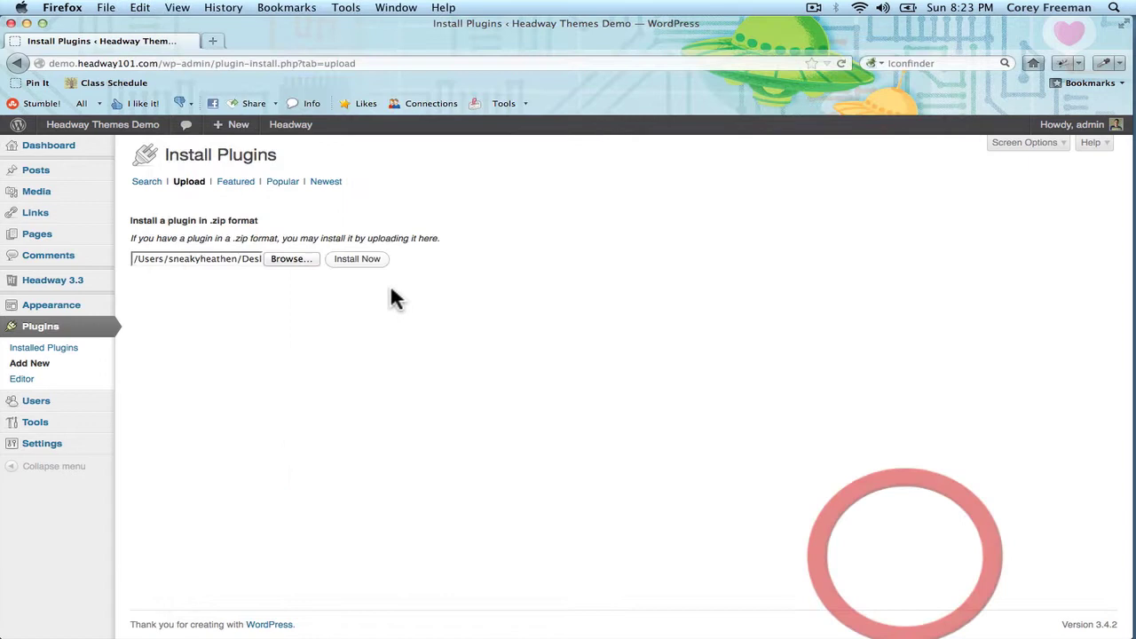
{"action": "left_click", "coordinate": [373, 261]}
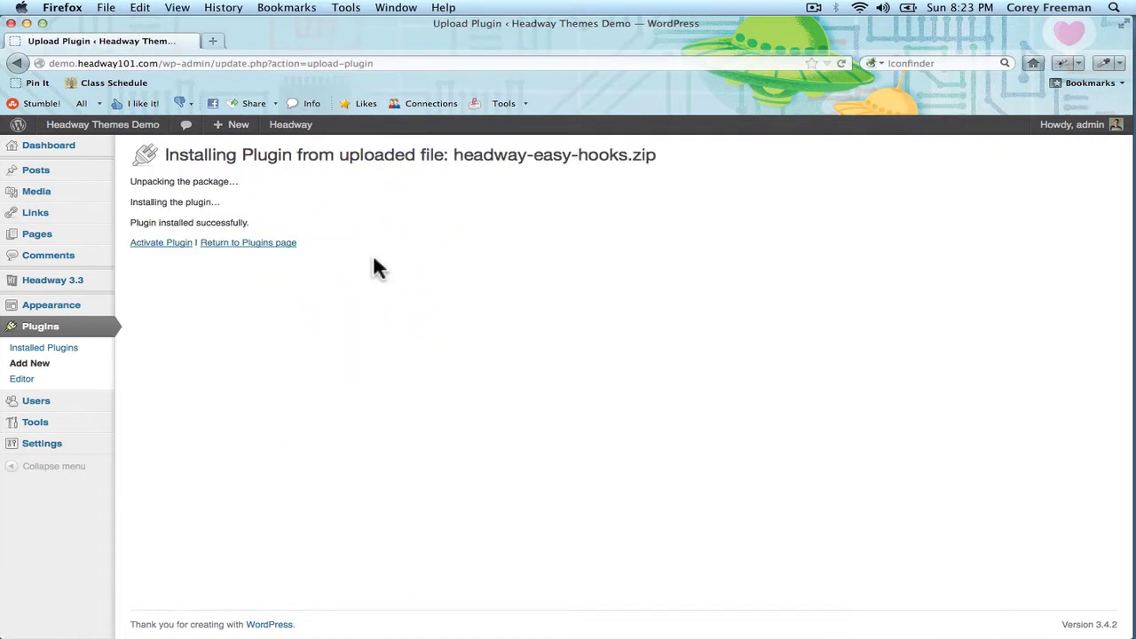
{"action": "left_click", "coordinate": [171, 244]}
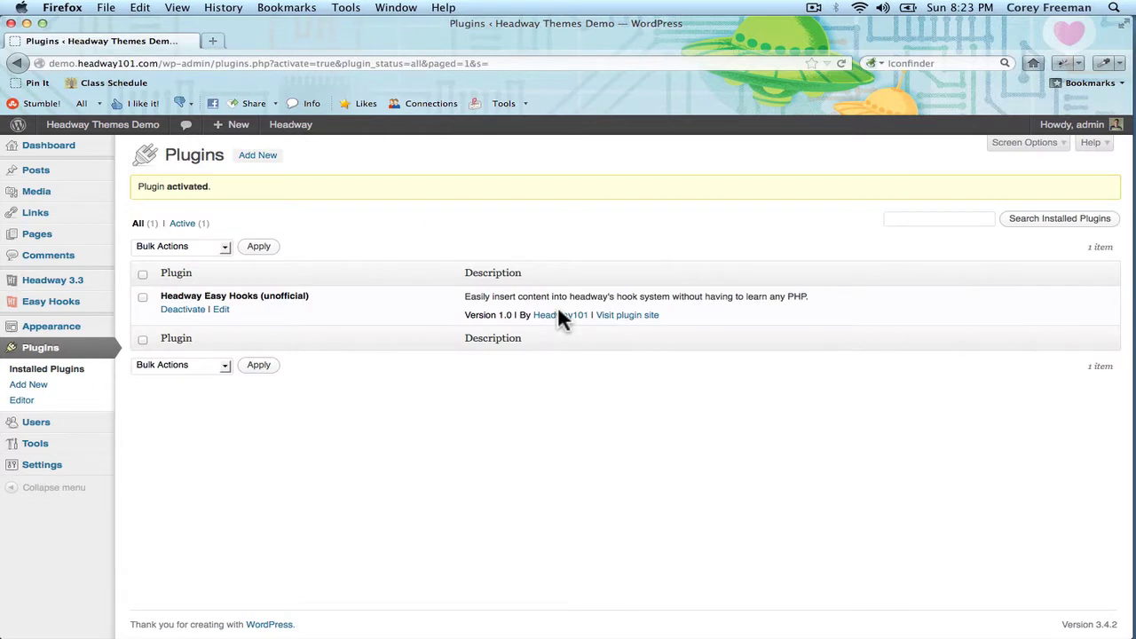
Open the site front page in a new tab and go to the Easy Hooks settings
{"action": "right_click", "coordinate": [137, 129]}
{"action": "left_click", "coordinate": [149, 142]}
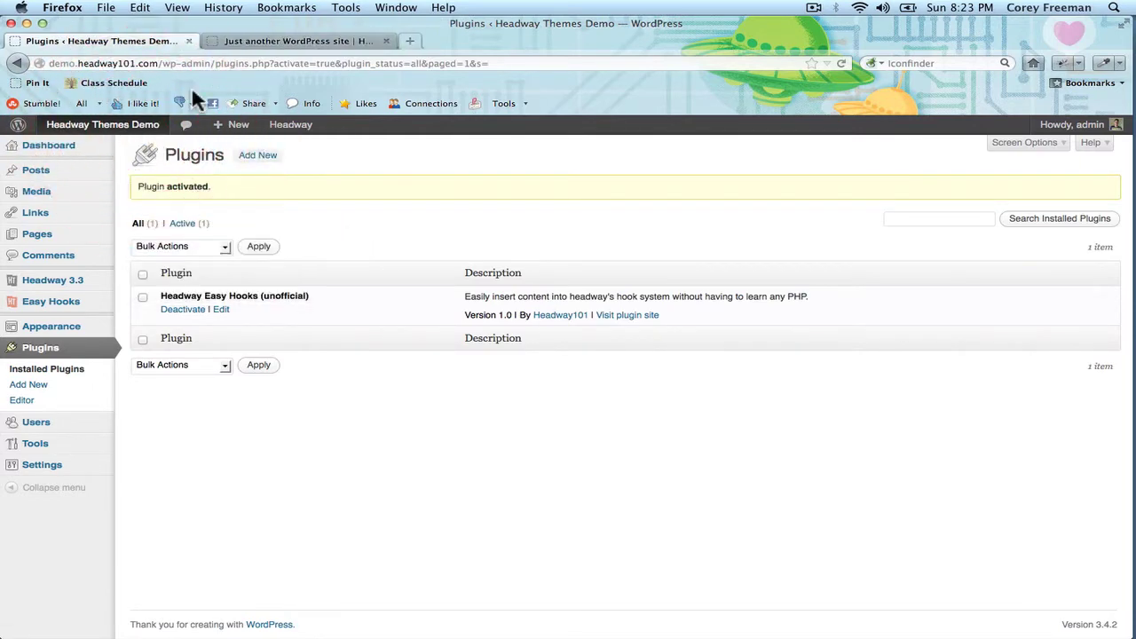
{"action": "left_click", "coordinate": [76, 311]}
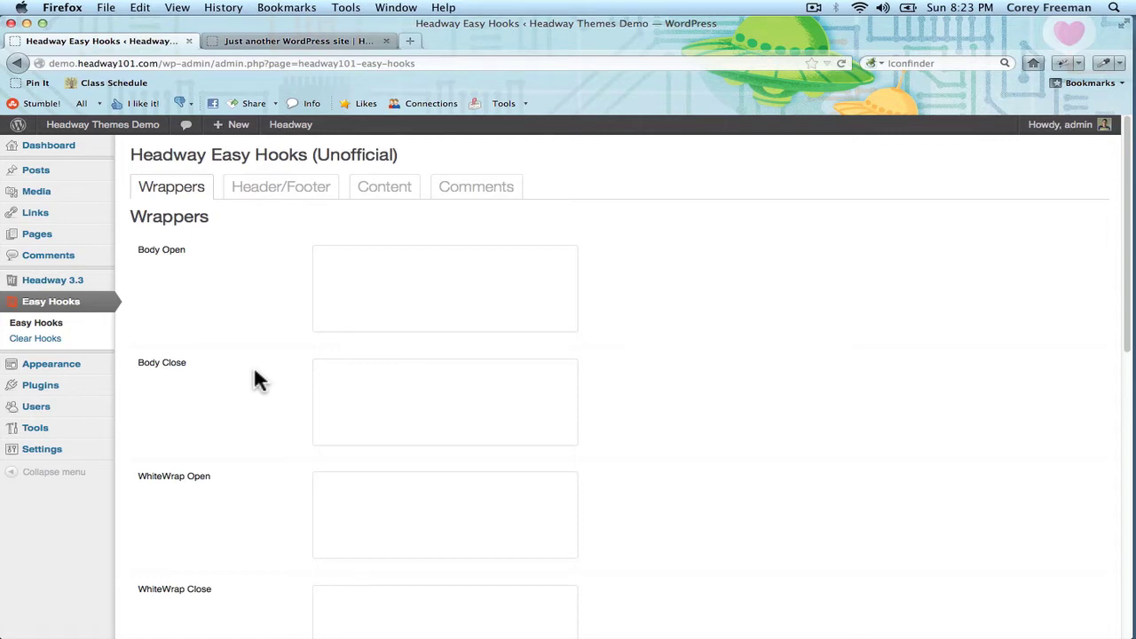
Browse the Header/Footer, Content and Comments hook groups, ending back on Wrappers
{"action": "scroll", "coordinate": [223, 329], "scroll_direction": "down", "scroll_amount": 5}
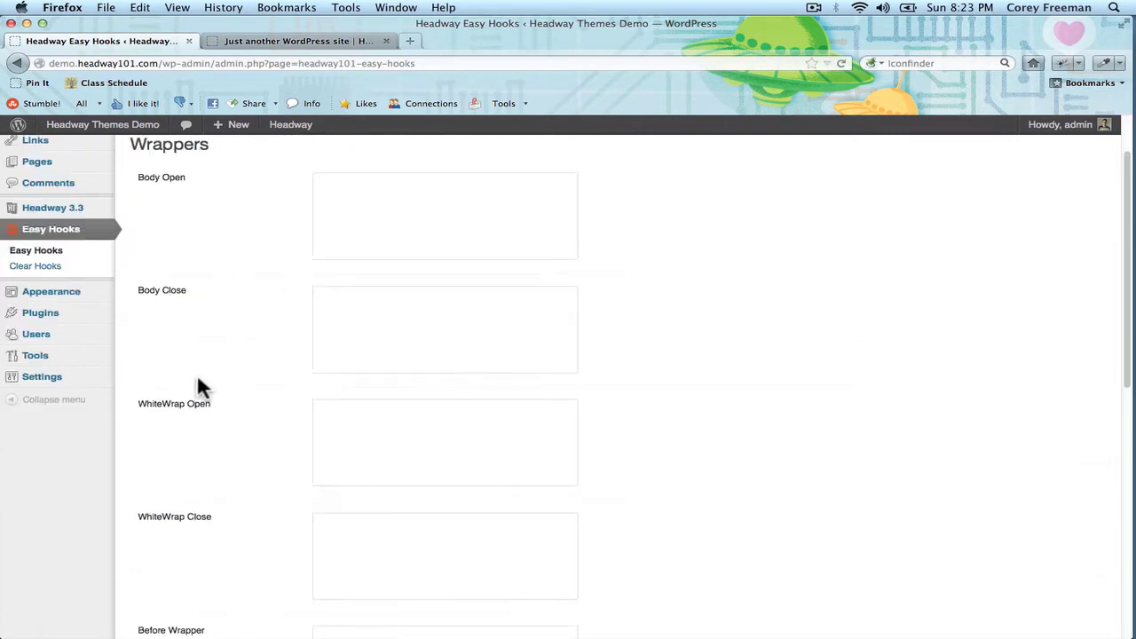
{"action": "scroll", "coordinate": [238, 424], "scroll_direction": "up", "scroll_amount": 5}
{"action": "left_click", "coordinate": [269, 200]}
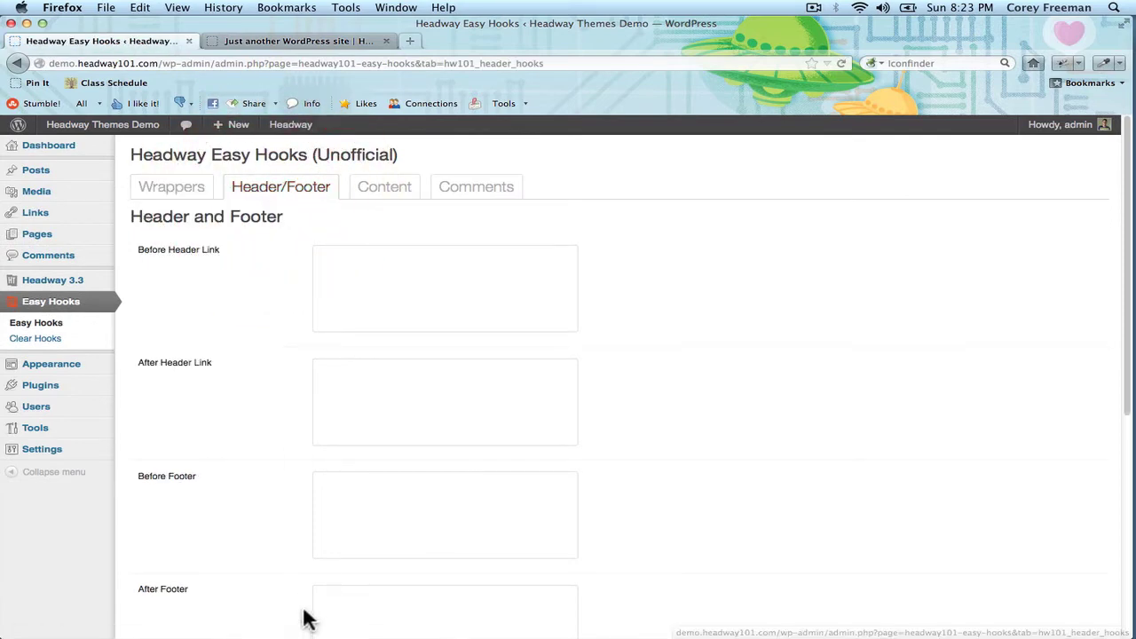
{"action": "scroll", "coordinate": [302, 613], "scroll_direction": "down", "scroll_amount": 8}
{"action": "scroll", "coordinate": [302, 612], "scroll_direction": "up", "scroll_amount": 8}
{"action": "scroll", "coordinate": [295, 606], "scroll_direction": "up", "scroll_amount": 1}
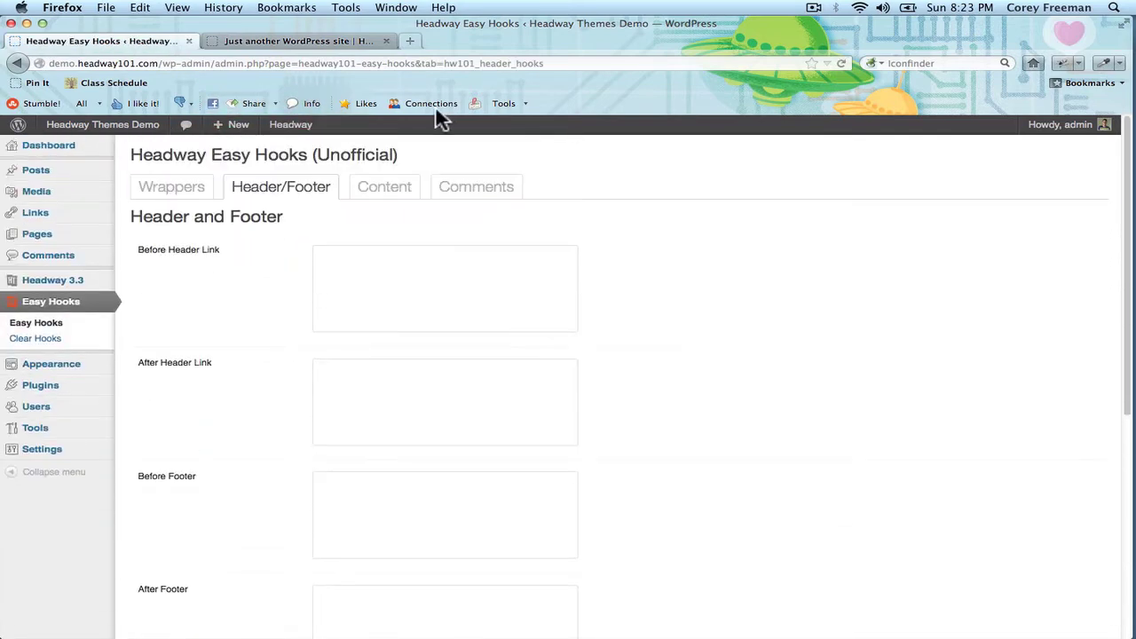
{"action": "left_click", "coordinate": [393, 188]}
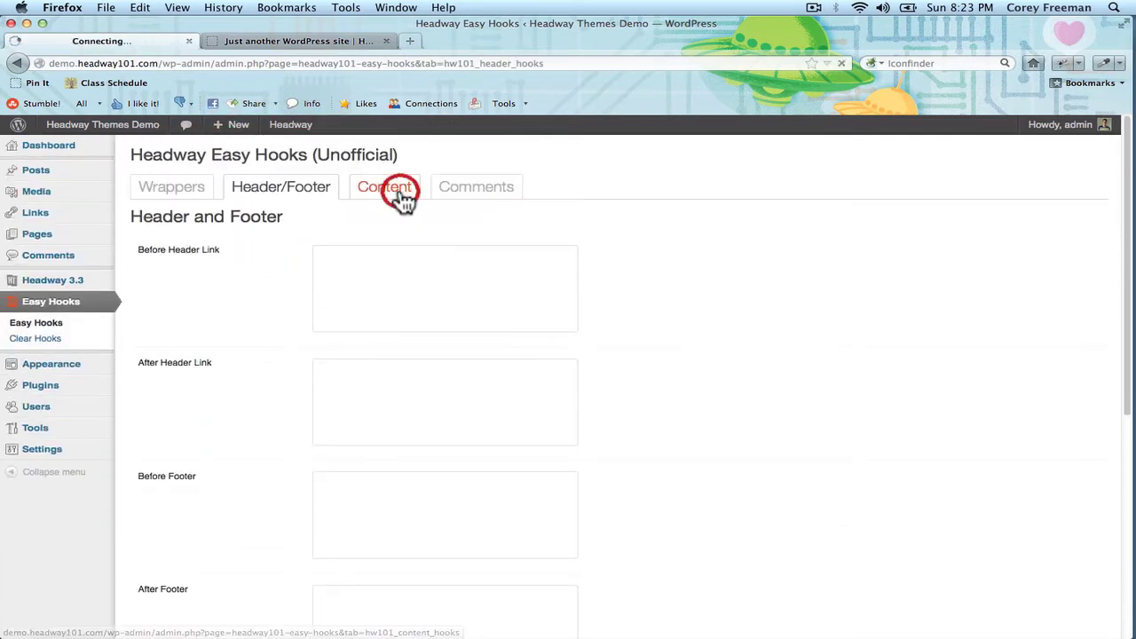
{"action": "left_click", "coordinate": [450, 197]}
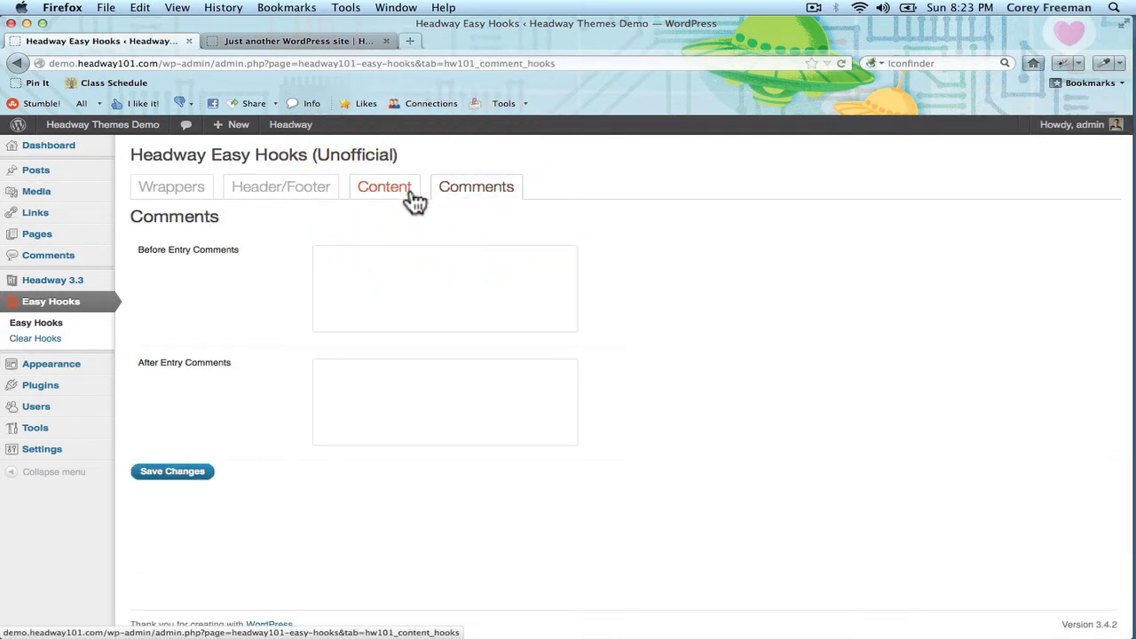
{"action": "left_click", "coordinate": [149, 197]}
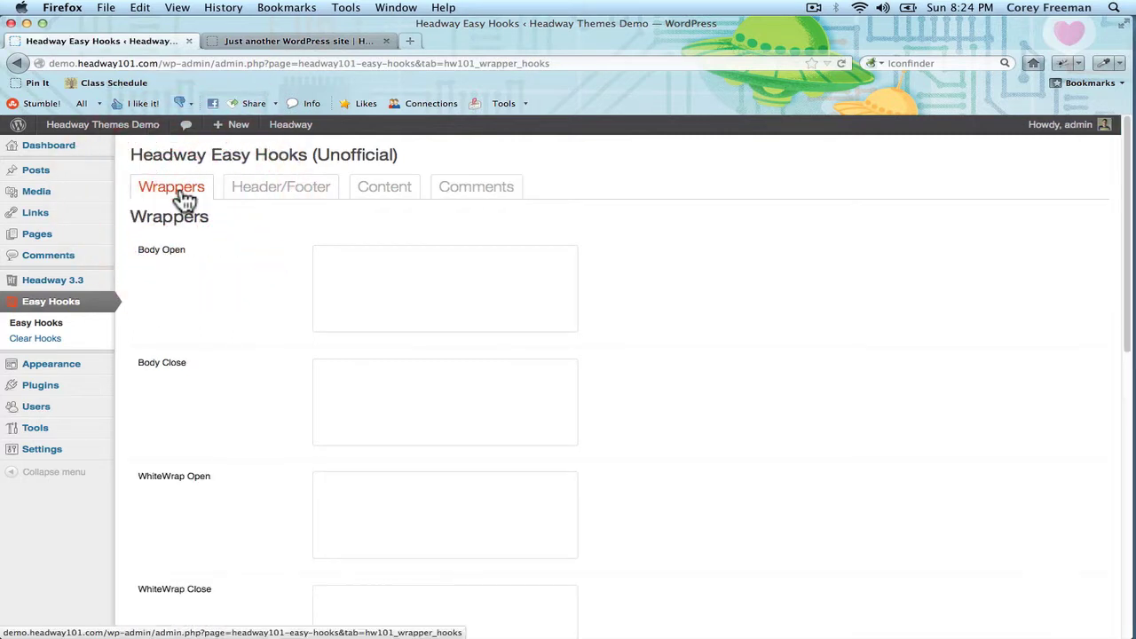
Glance at the front page, then show the Header/Footer hooks in Easy Hooks
{"action": "left_click", "coordinate": [332, 41]}
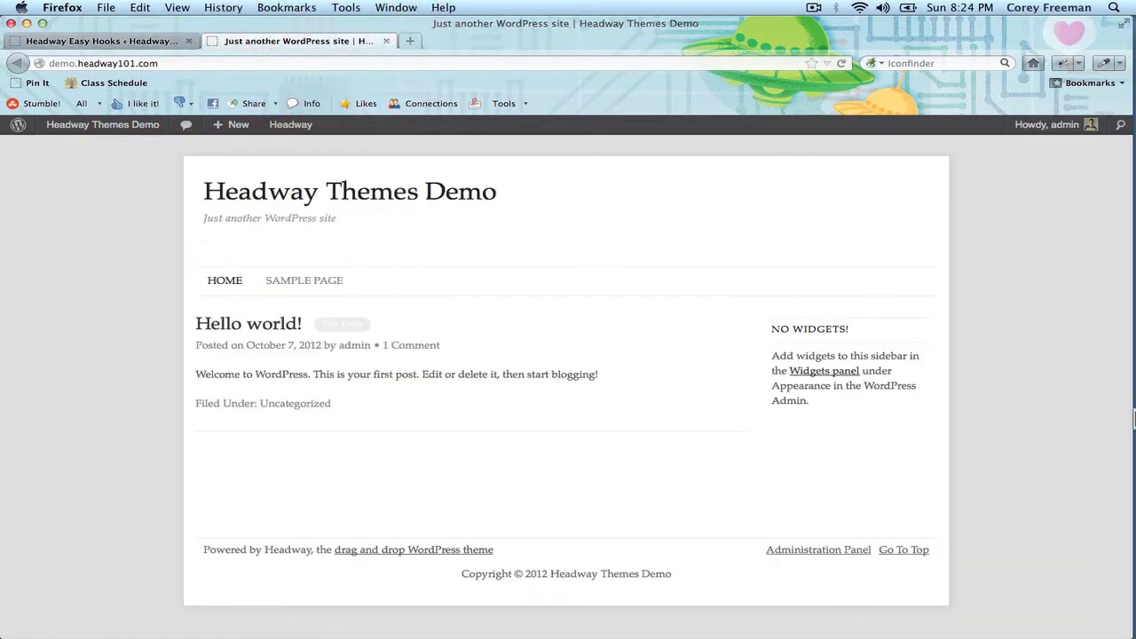
{"action": "left_click", "coordinate": [133, 41]}
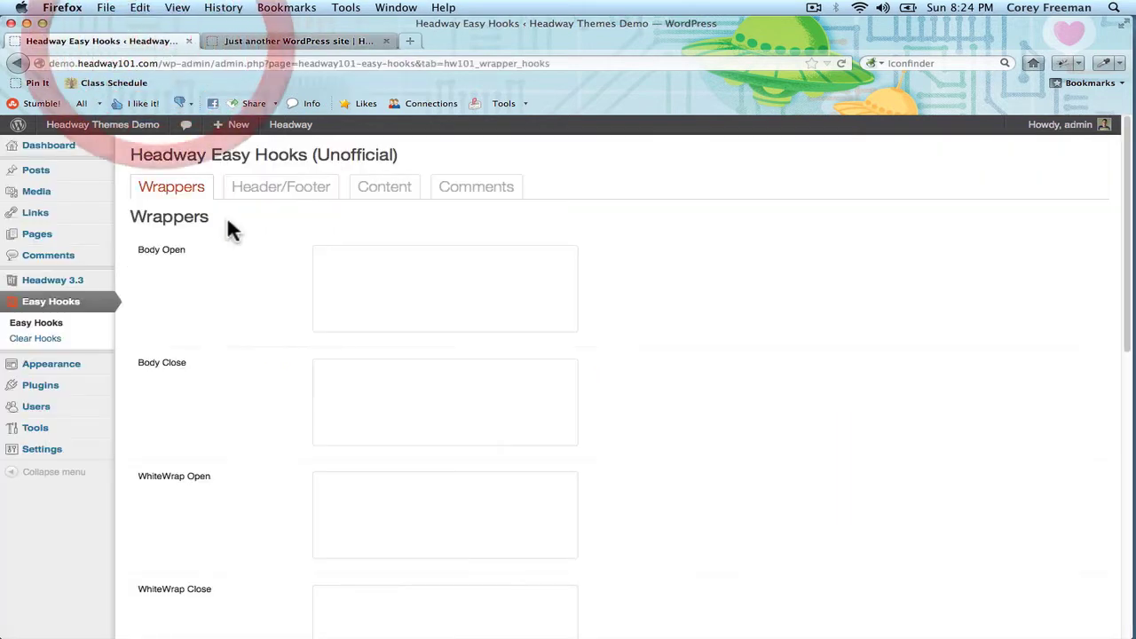
{"action": "scroll", "coordinate": [235, 232], "scroll_direction": "down", "scroll_amount": 5}
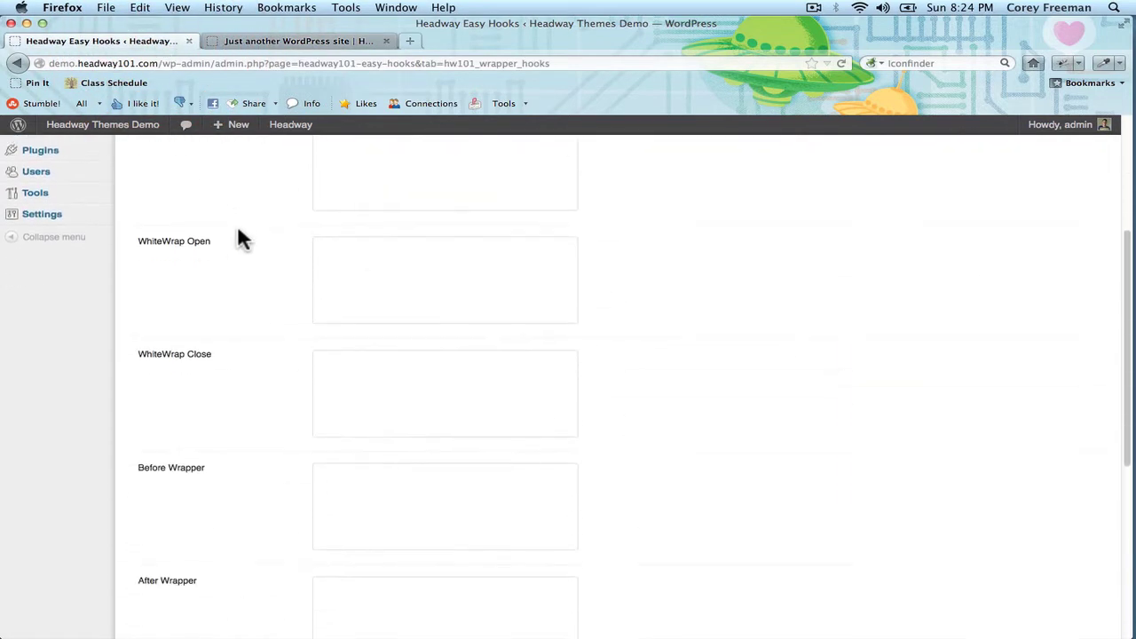
{"action": "scroll", "coordinate": [236, 223], "scroll_direction": "up", "scroll_amount": 5}
{"action": "left_click", "coordinate": [292, 189]}
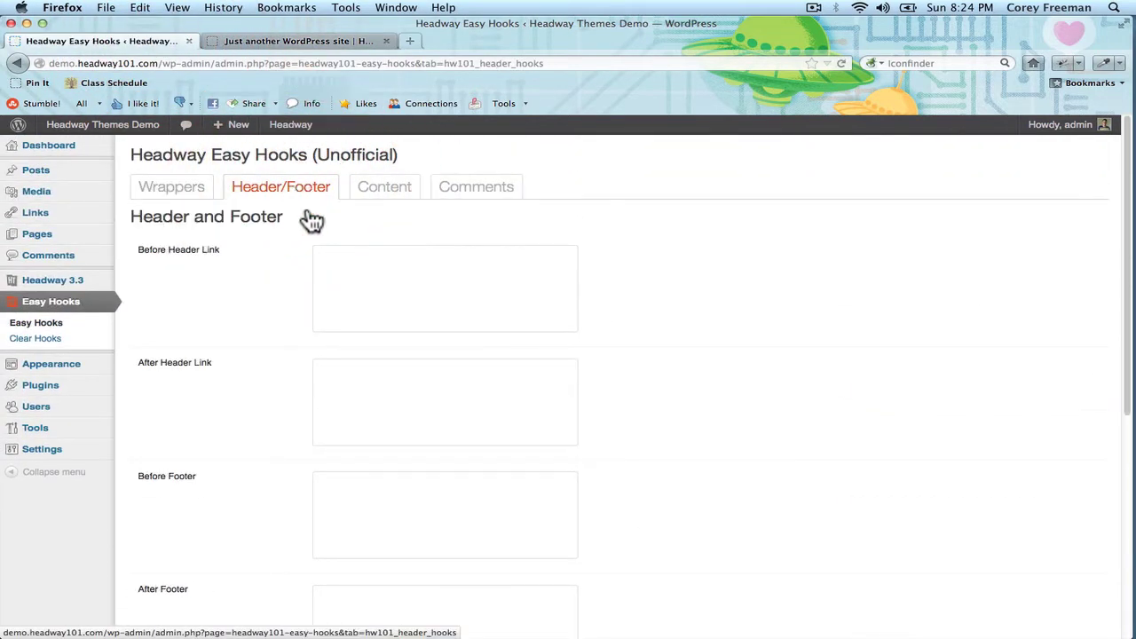
Save a Facebook link in Before Header Link and reload the front page to confirm it
{"action": "left_click", "coordinate": [370, 273]}
{"action": "type", "text": "<"}
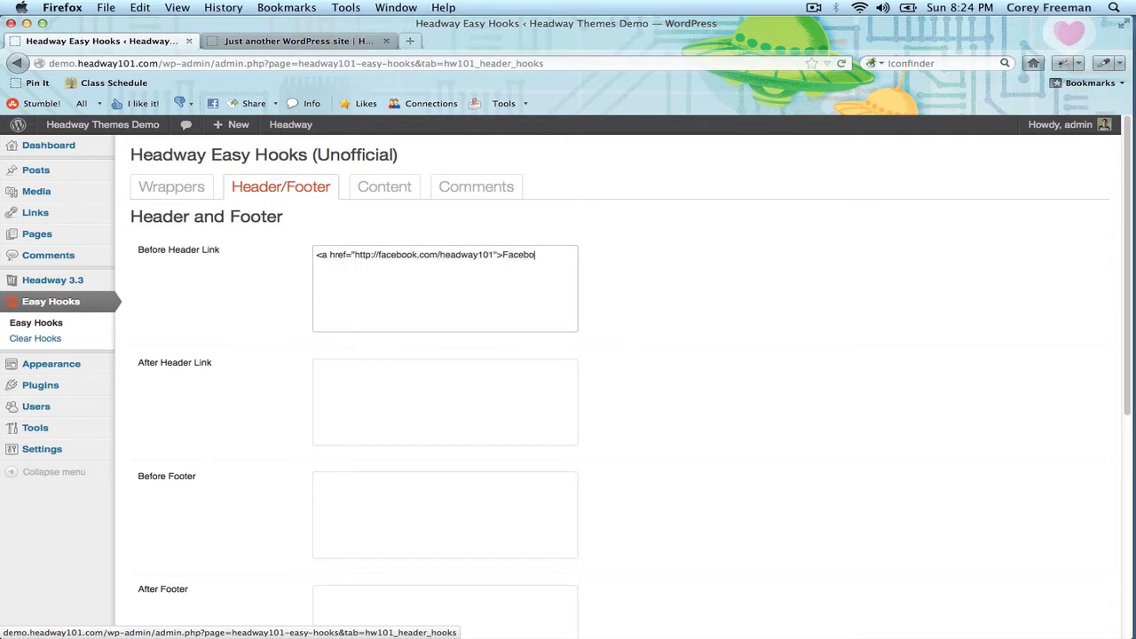
{"action": "scroll", "coordinate": [149, 566], "scroll_direction": "down", "scroll_amount": 8}
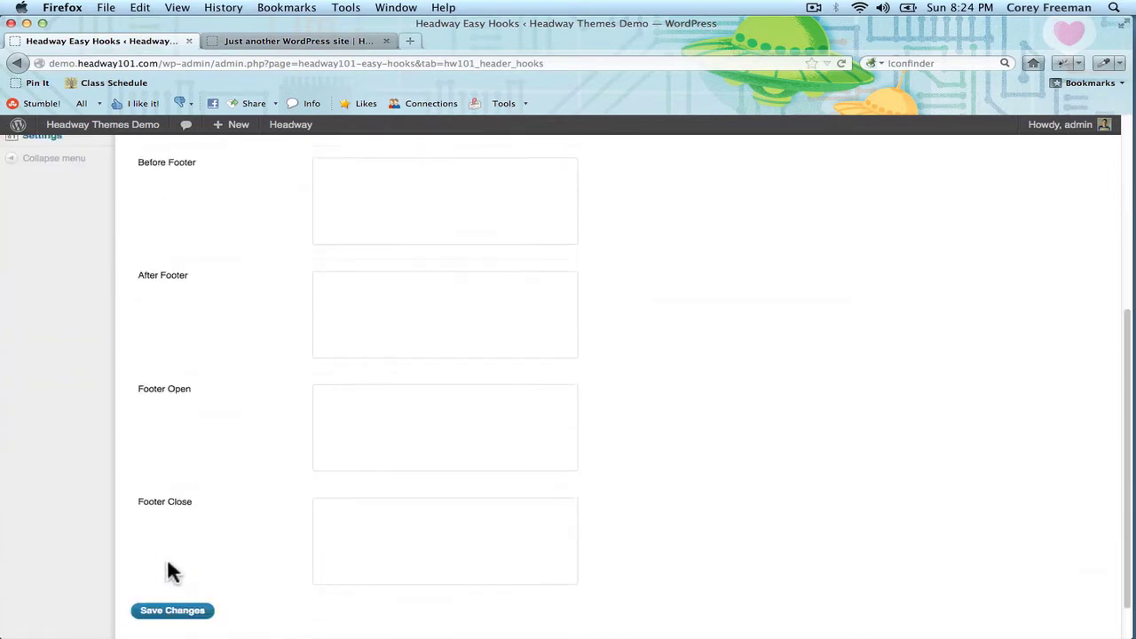
{"action": "left_click", "coordinate": [172, 562]}
{"action": "left_click", "coordinate": [315, 41]}
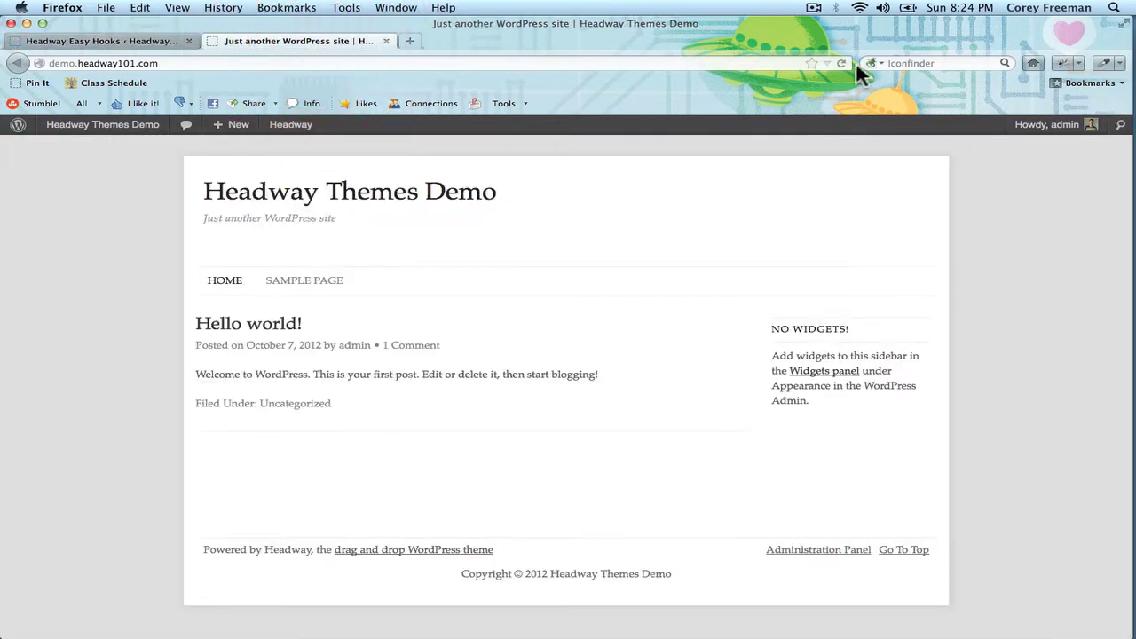
{"action": "left_click", "coordinate": [839, 62]}
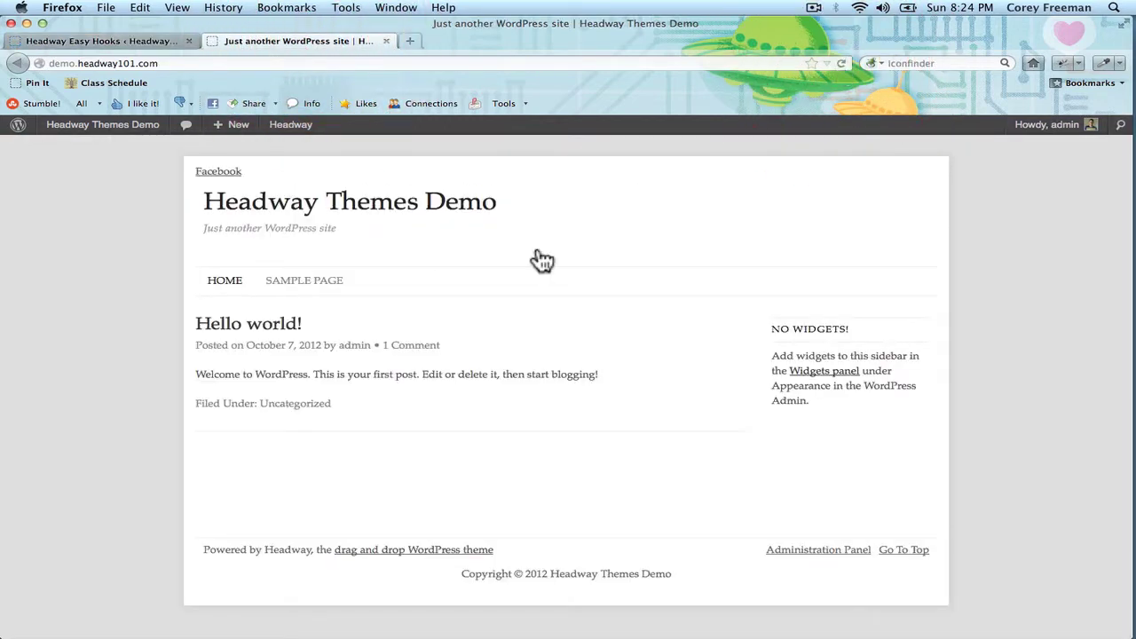
{"action": "left_click", "coordinate": [152, 44]}
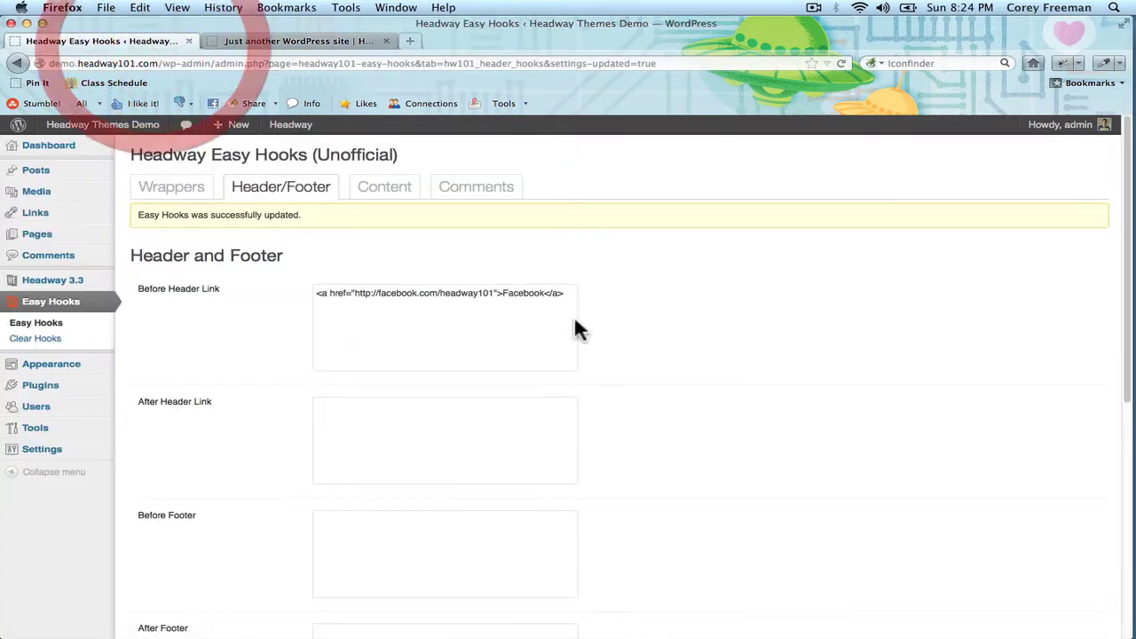
Add a Twitter anchor on a new line after Facebook, save, and reload the front page
{"action": "left_click", "coordinate": [568, 296]}
{"action": "key", "text": "Return"}
{"action": "type", "text": "<"}
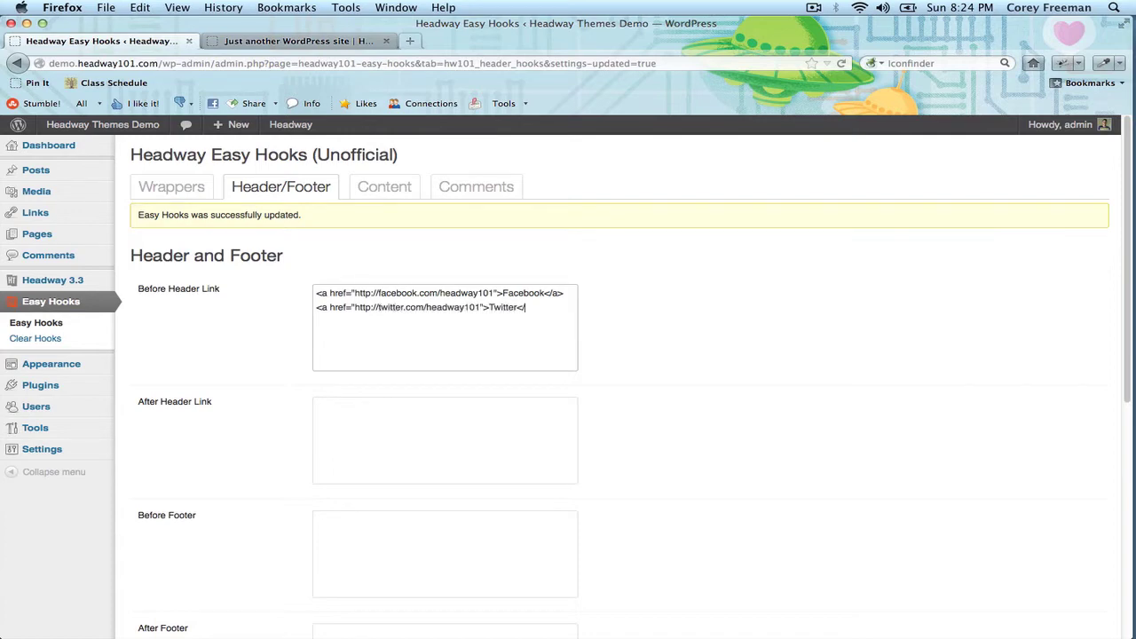
{"action": "scroll", "coordinate": [146, 595], "scroll_direction": "down", "scroll_amount": 3}
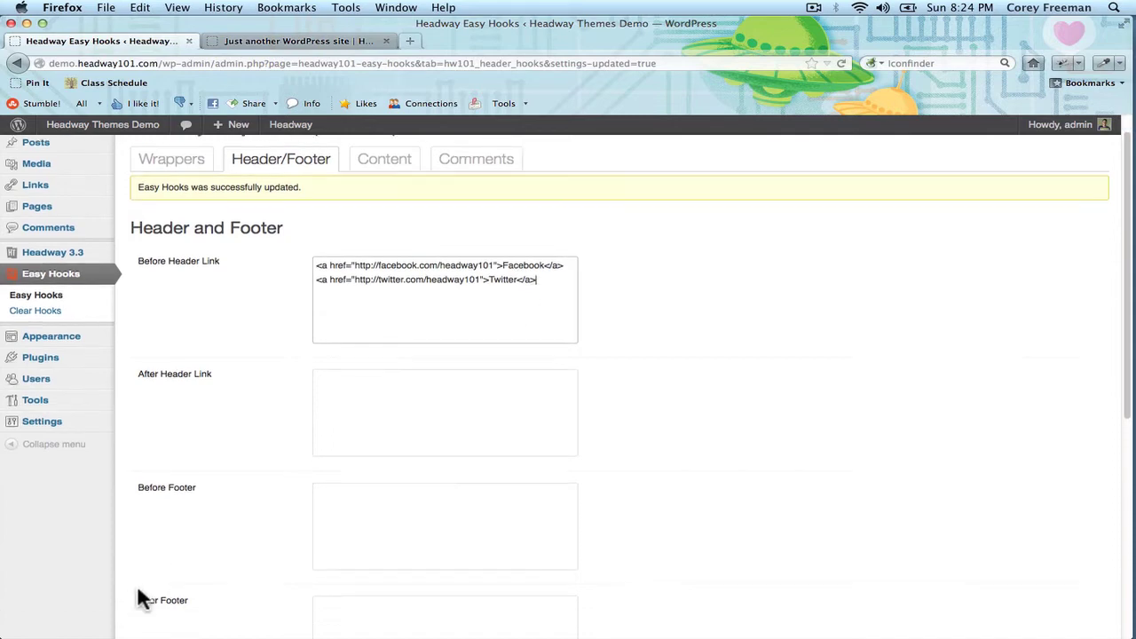
{"action": "scroll", "coordinate": [159, 586], "scroll_direction": "down", "scroll_amount": 6}
{"action": "left_click", "coordinate": [165, 565]}
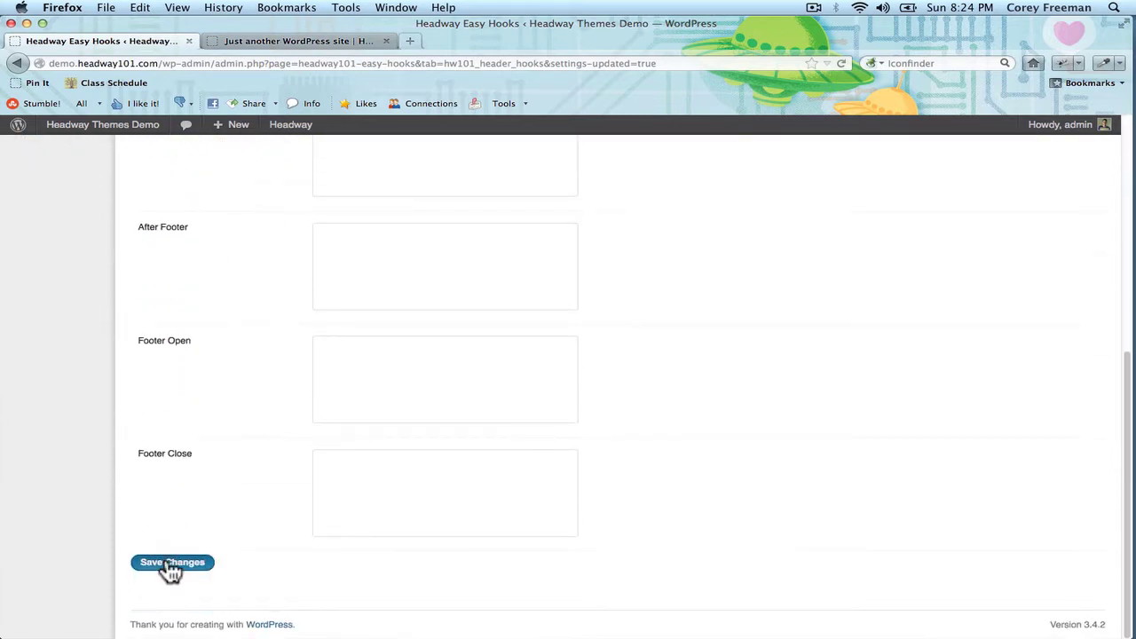
{"action": "left_click", "coordinate": [252, 41]}
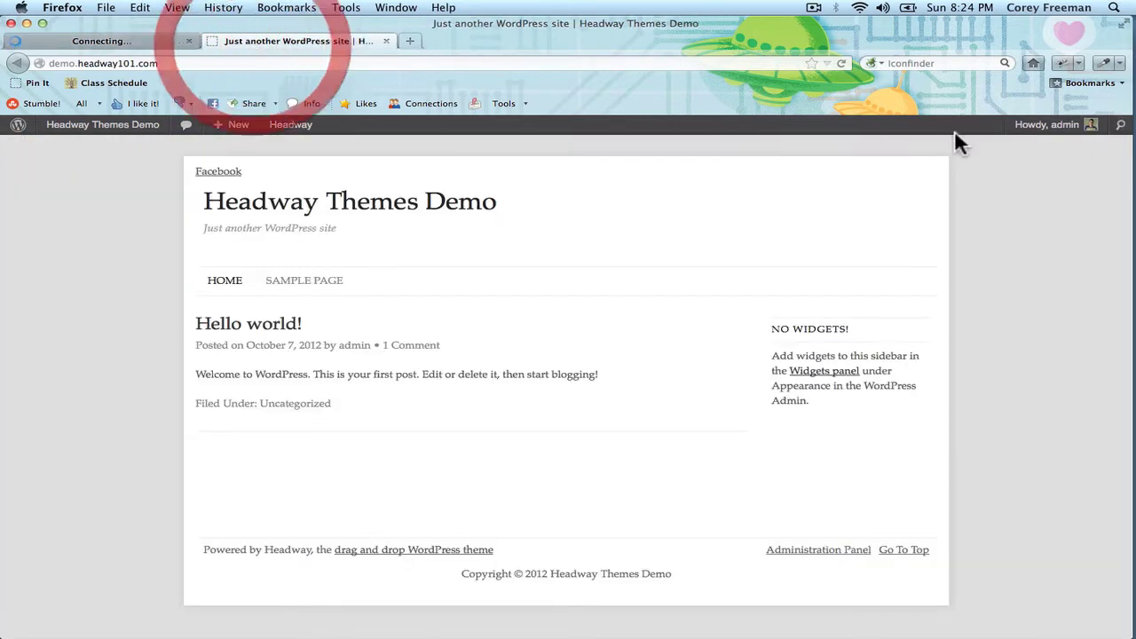
{"action": "left_click", "coordinate": [840, 64]}
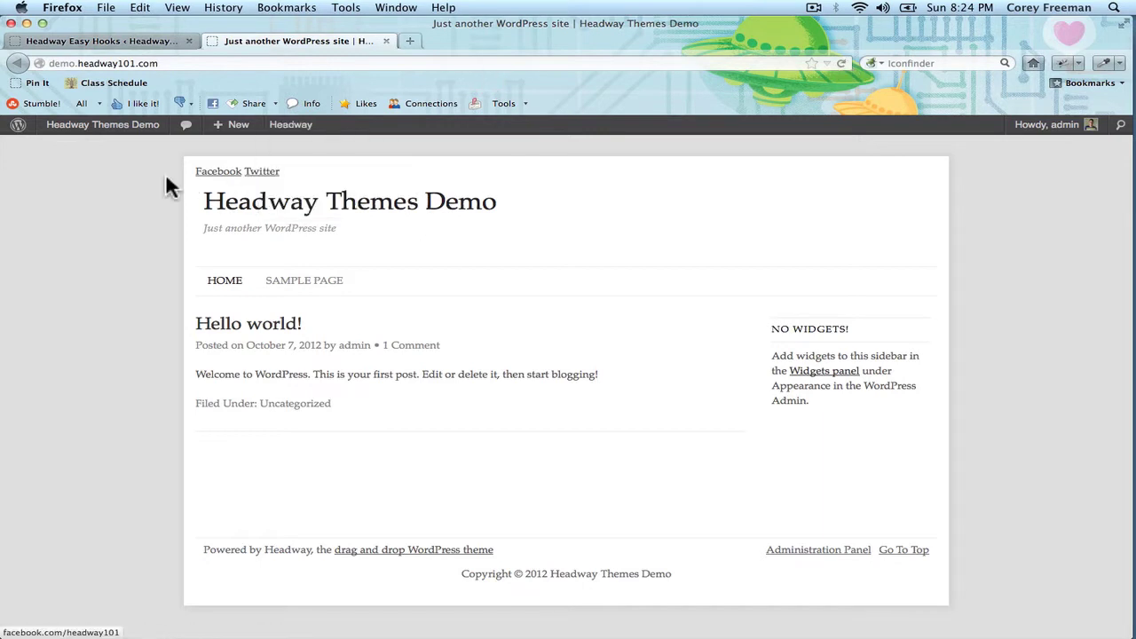
{"action": "left_click", "coordinate": [134, 41]}
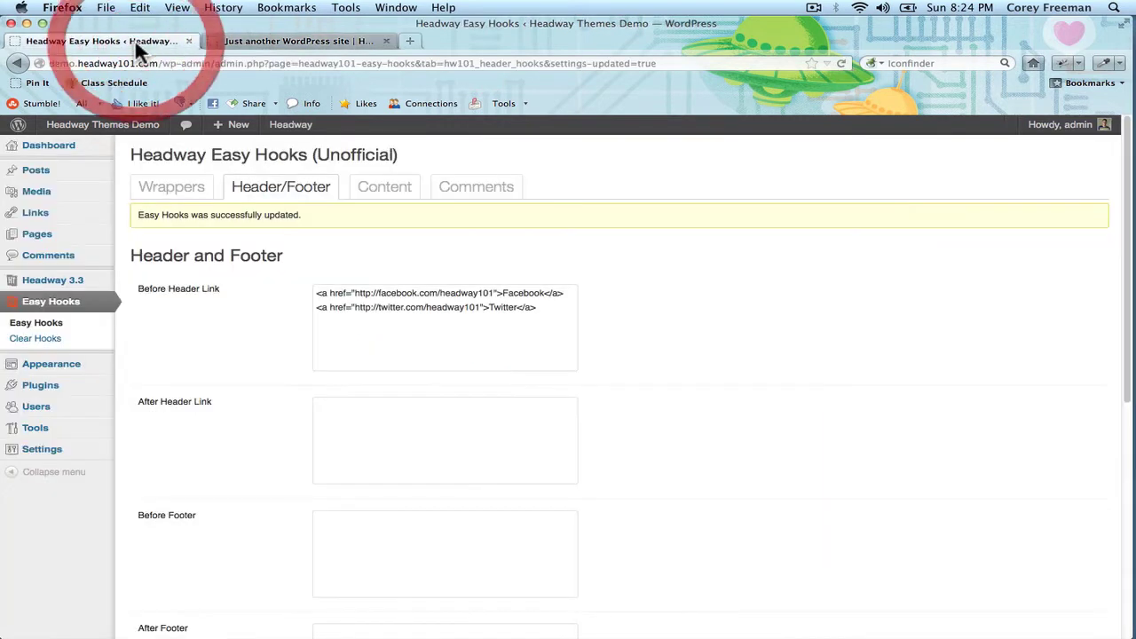
Surround the Facebook and Twitter links with <div id="social"> and </div> lines
{"action": "left_click", "coordinate": [316, 292]}
{"action": "key", "text": "Return"}
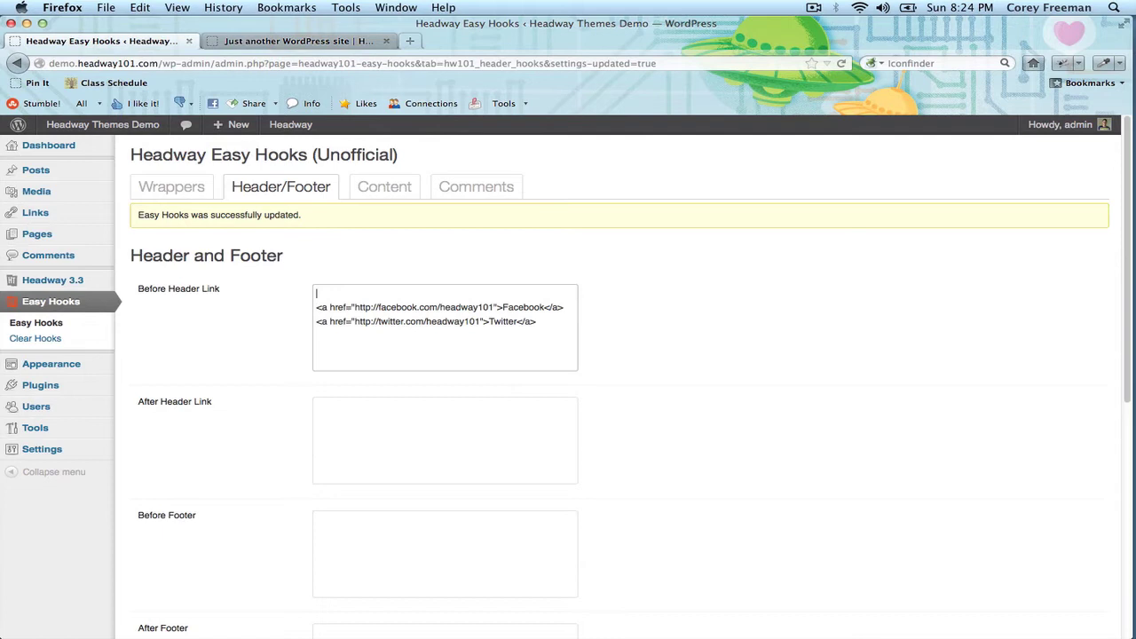
{"action": "left_click", "coordinate": [555, 327]}
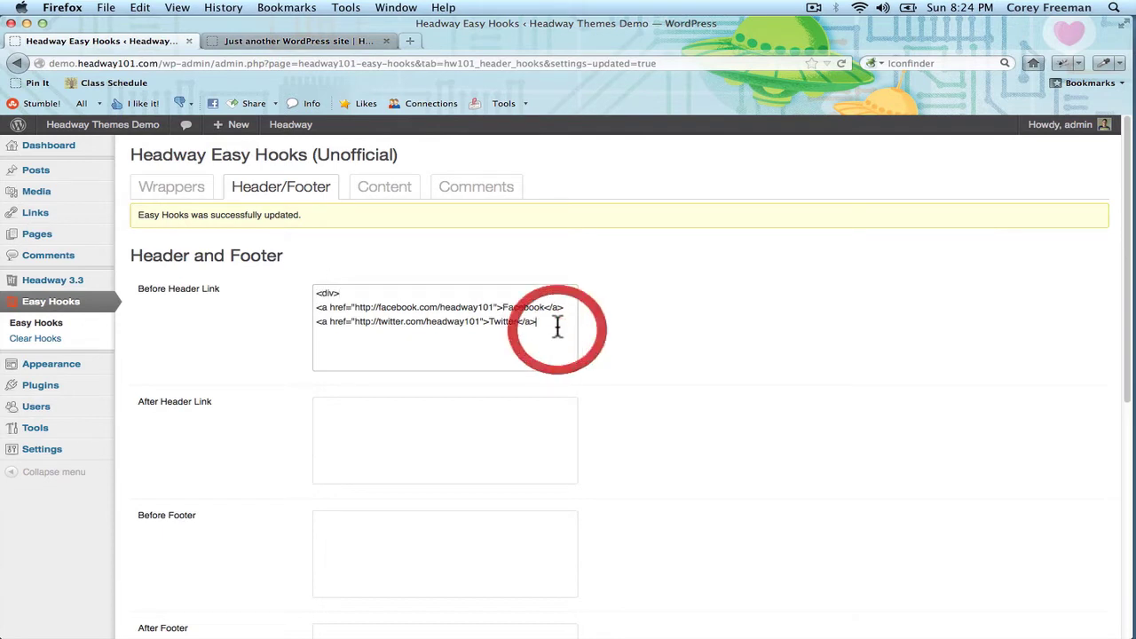
{"action": "left_click", "coordinate": [336, 293]}
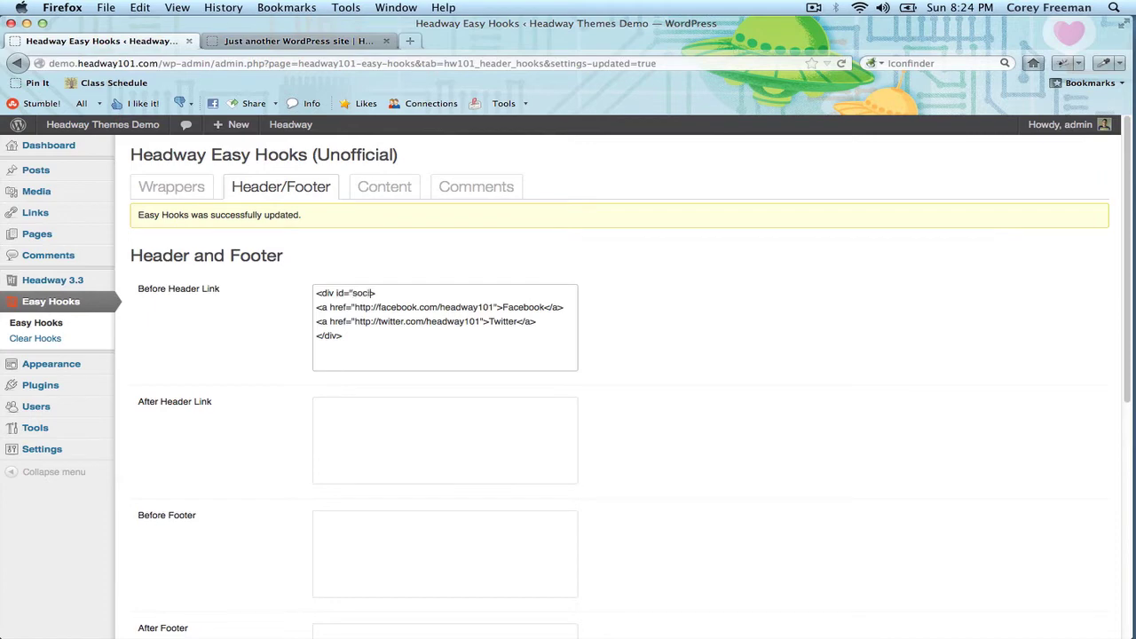
{"action": "scroll", "coordinate": [272, 446], "scroll_direction": "down", "scroll_amount": 6}
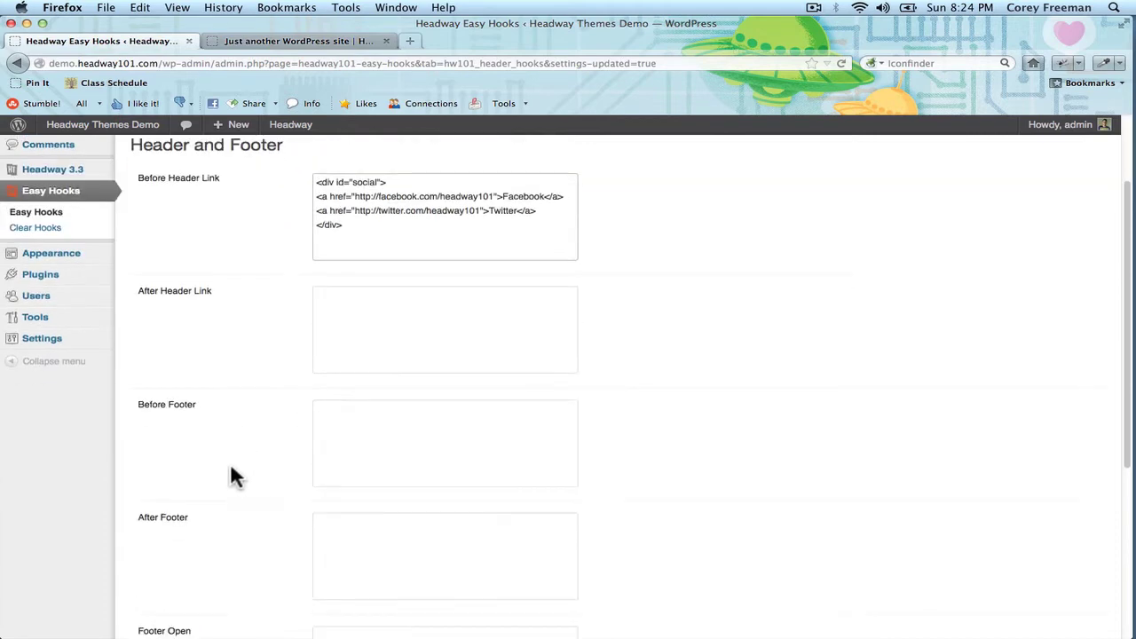
Save the social div wrapper and reload the front page to check the links
{"action": "left_click", "coordinate": [178, 570]}
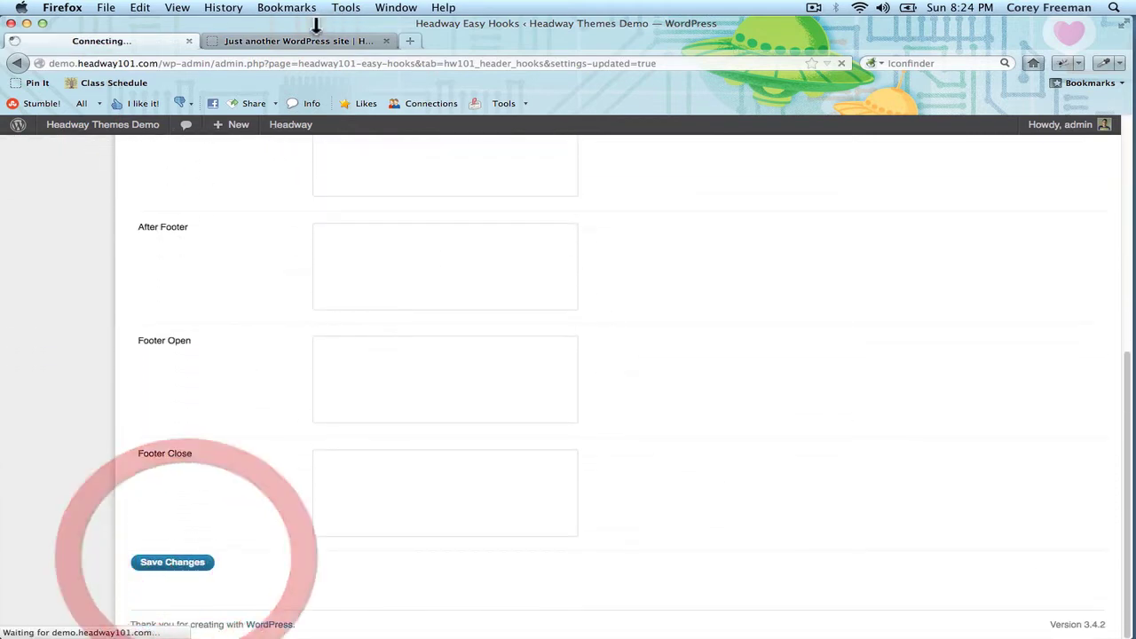
{"action": "left_click", "coordinate": [297, 41]}
{"action": "left_click", "coordinate": [839, 62]}
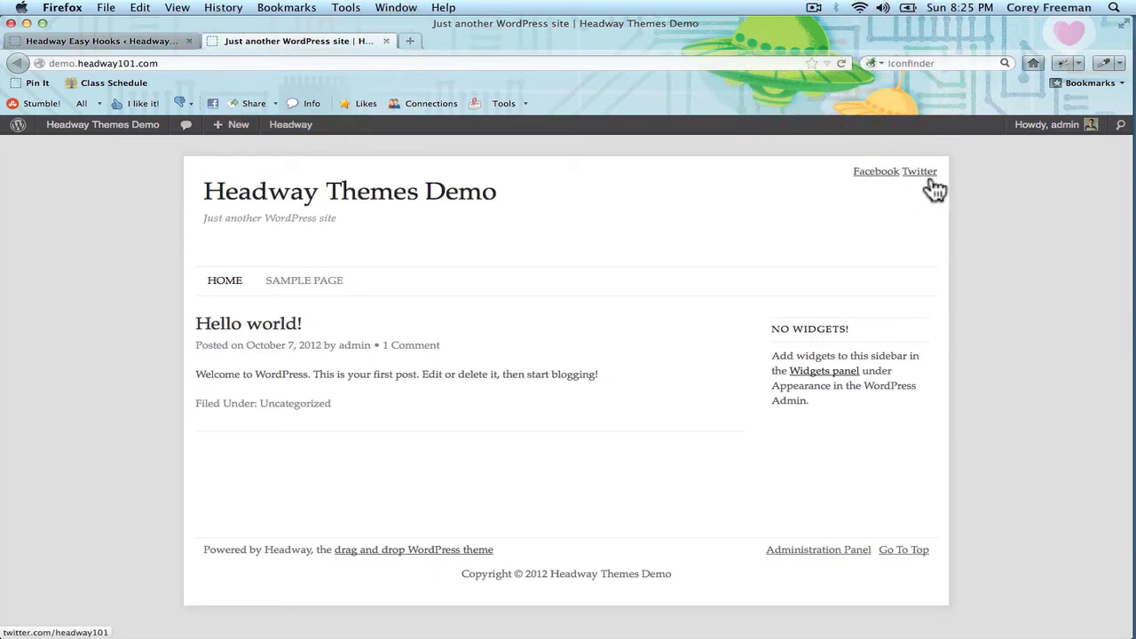
Open Headway Visual Editor's Design mode in a new tab and dismiss the styling tip
{"action": "mouse_move", "coordinate": [302, 137]}
{"action": "mouse_move", "coordinate": [347, 149]}
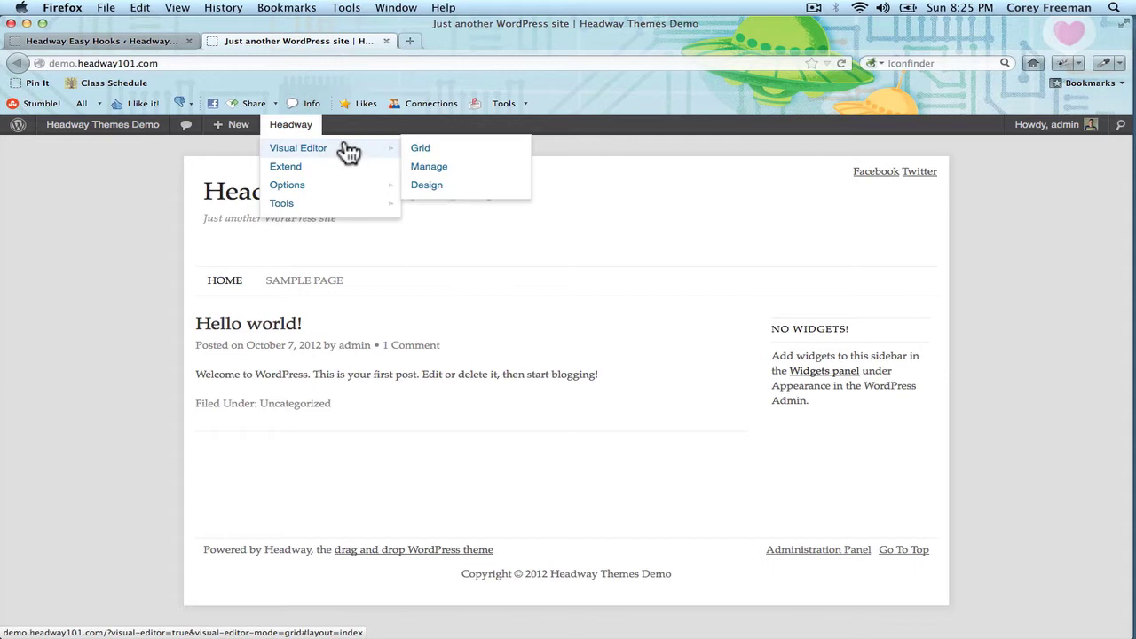
{"action": "right_click", "coordinate": [435, 184]}
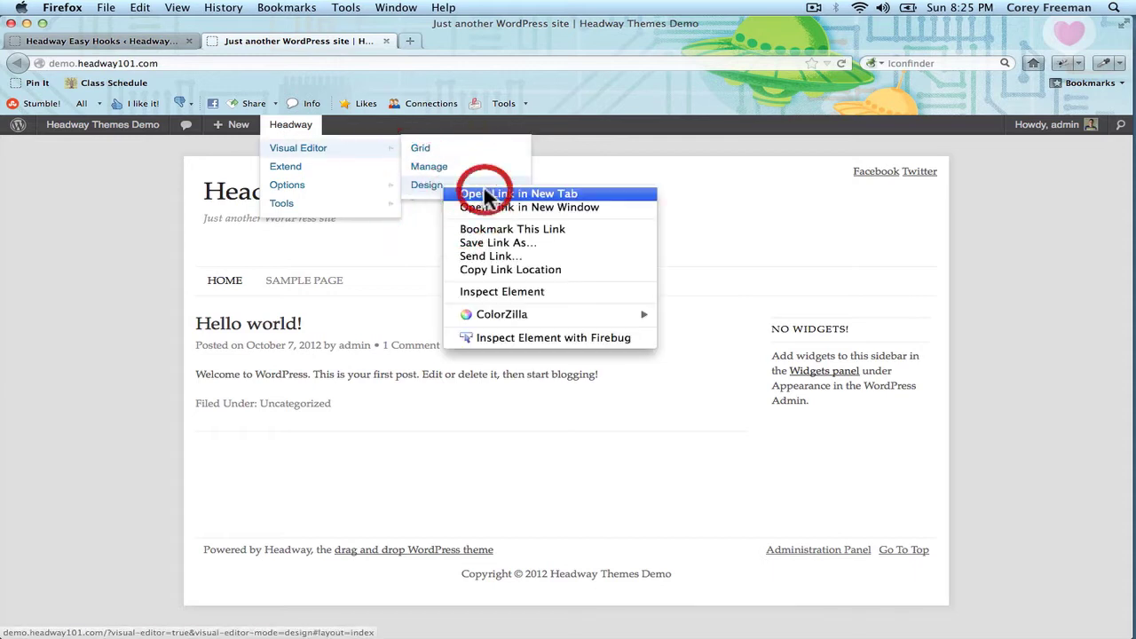
{"action": "left_click", "coordinate": [483, 187]}
{"action": "left_click", "coordinate": [455, 41]}
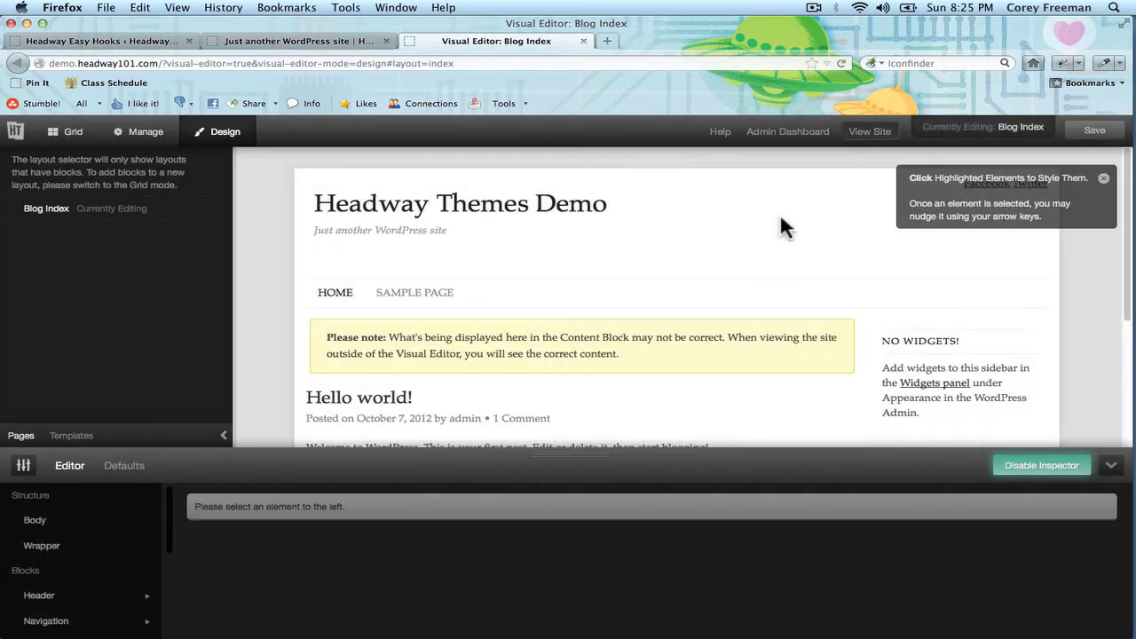
{"action": "left_click", "coordinate": [1105, 182]}
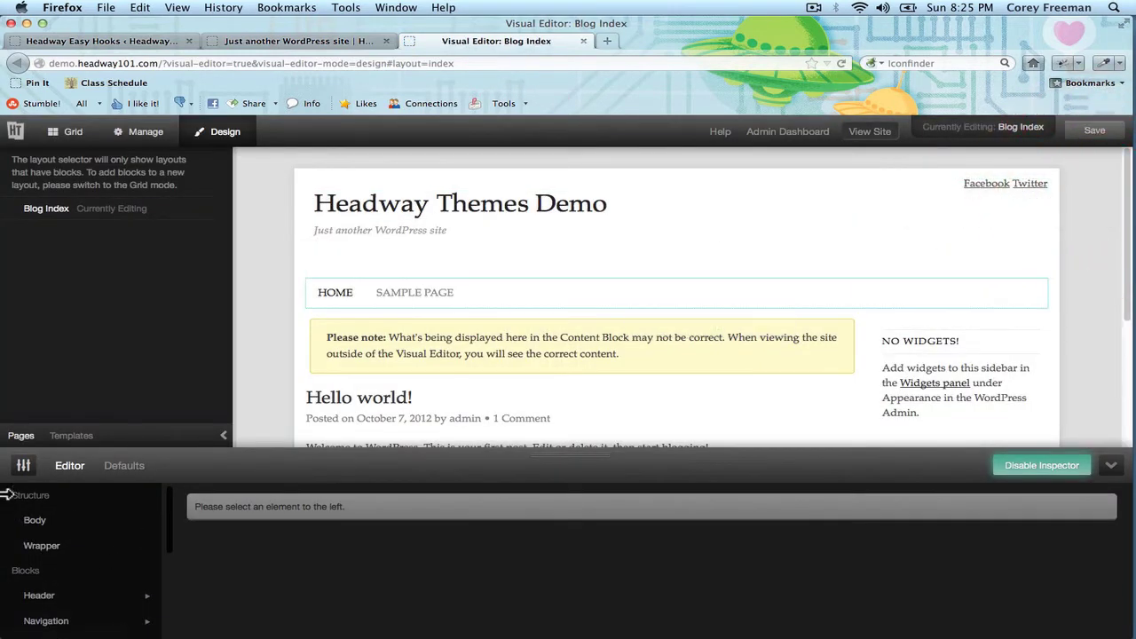
Save a Live CSS rule floating div#social right and inline, then close the editor
{"action": "left_click", "coordinate": [23, 465]}
{"action": "left_click", "coordinate": [43, 408]}
{"action": "left_click", "coordinate": [525, 346]}
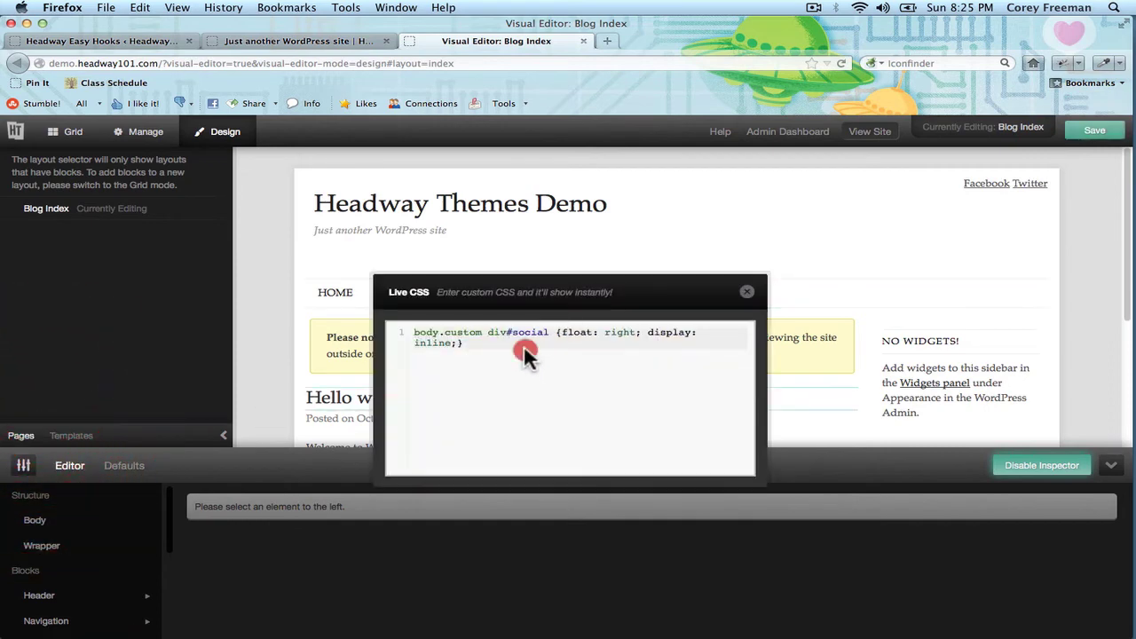
{"action": "key", "text": "ctrl+a"}
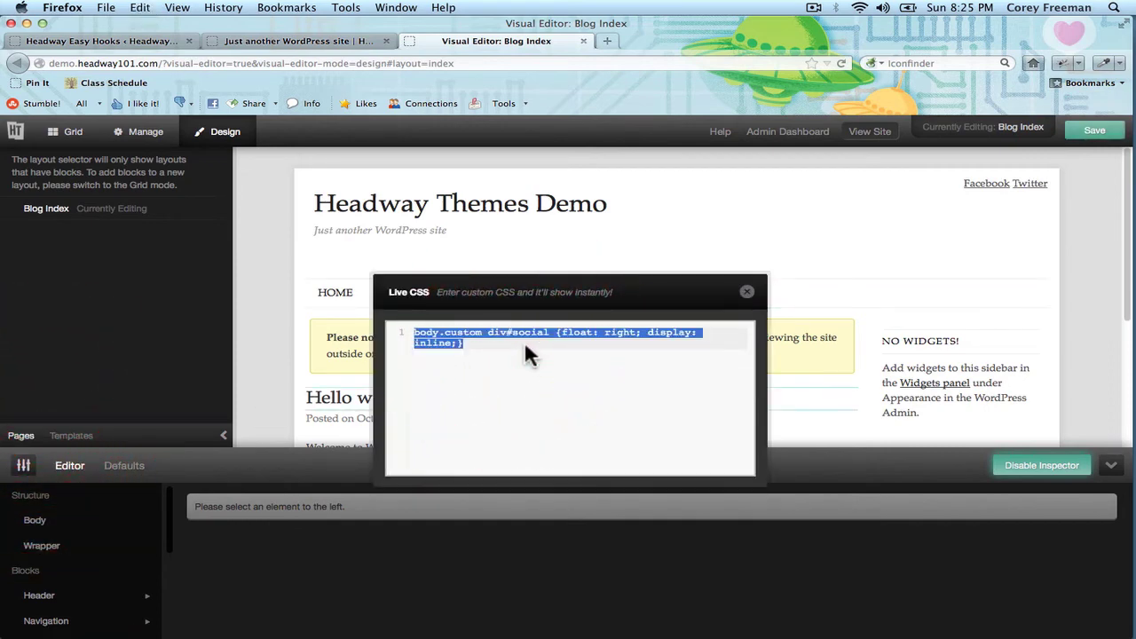
{"action": "key", "text": "ctrl+x"}
{"action": "key", "text": "ctrl+v"}
{"action": "left_click", "coordinate": [1096, 131]}
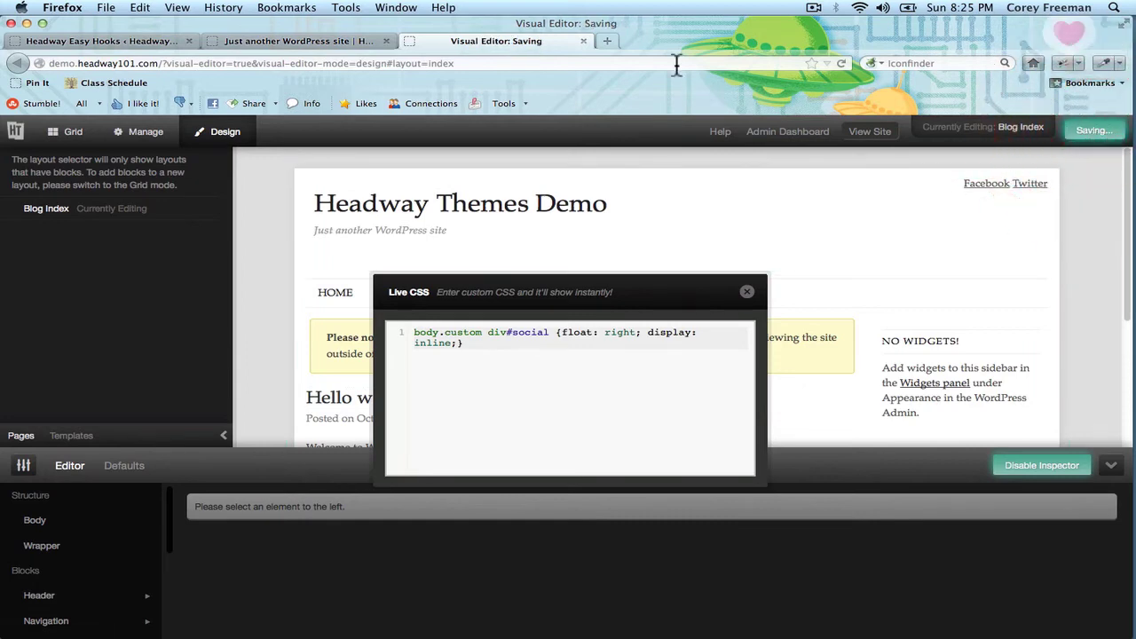
{"action": "left_click", "coordinate": [583, 41]}
{"action": "left_click", "coordinate": [169, 40]}
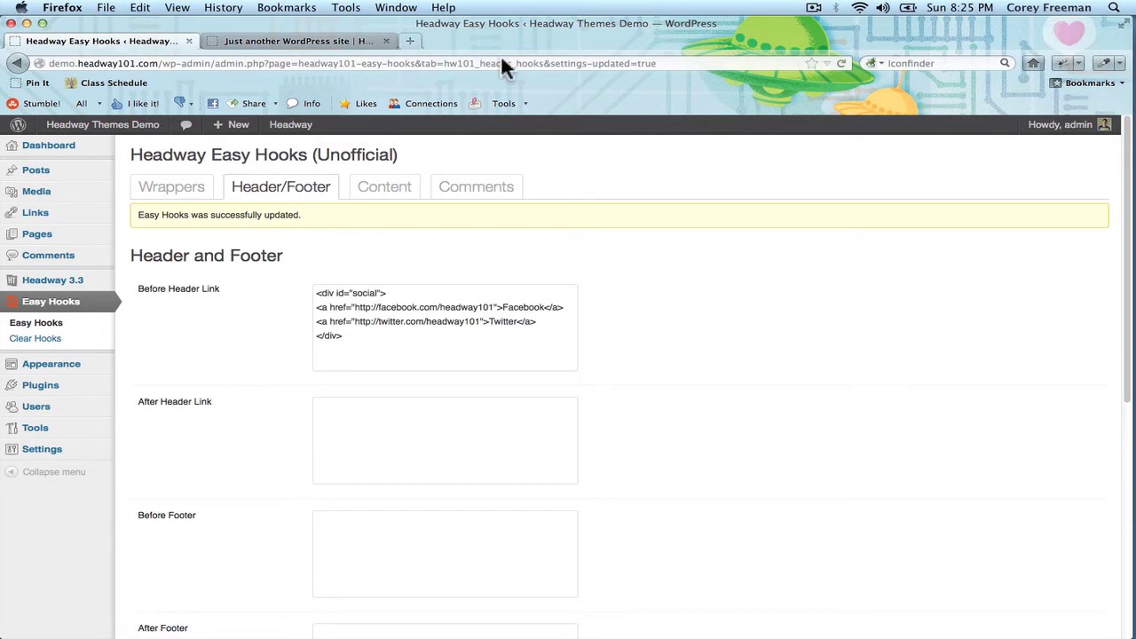
Show the Comments hook group and open the Hello world! post in the site tab
{"action": "left_click", "coordinate": [348, 41]}
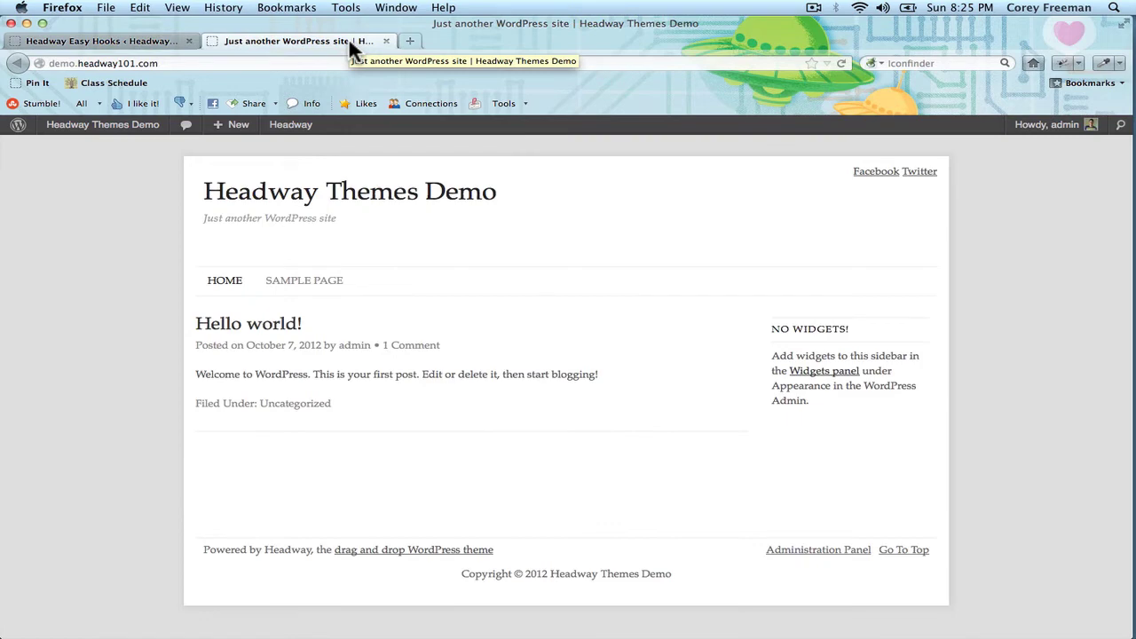
{"action": "left_click", "coordinate": [53, 41]}
{"action": "left_click", "coordinate": [474, 186]}
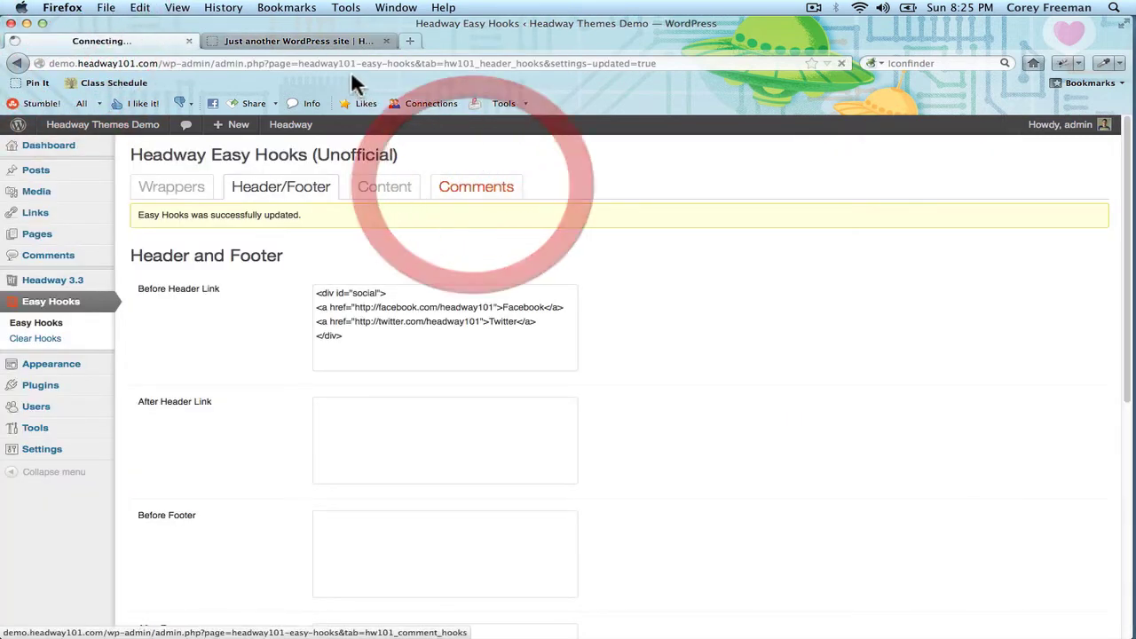
{"action": "left_click", "coordinate": [328, 39]}
{"action": "left_click", "coordinate": [287, 325]}
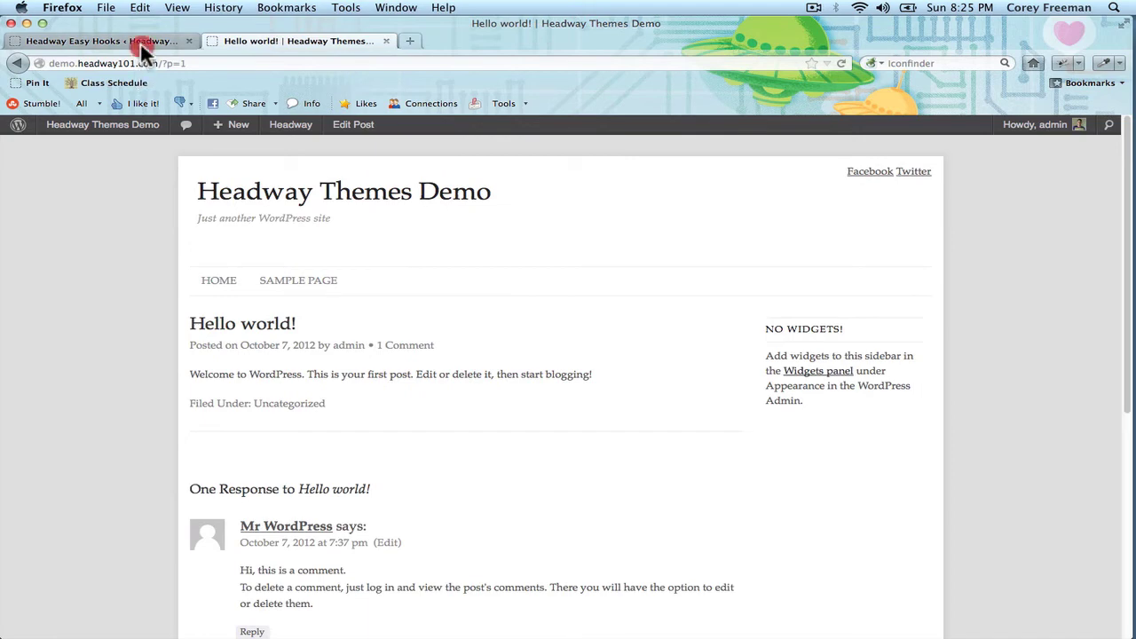
{"action": "left_click", "coordinate": [141, 42]}
Save an author-credit note in Before Entry Comments and reload the post to verify it
{"action": "left_click", "coordinate": [337, 259]}
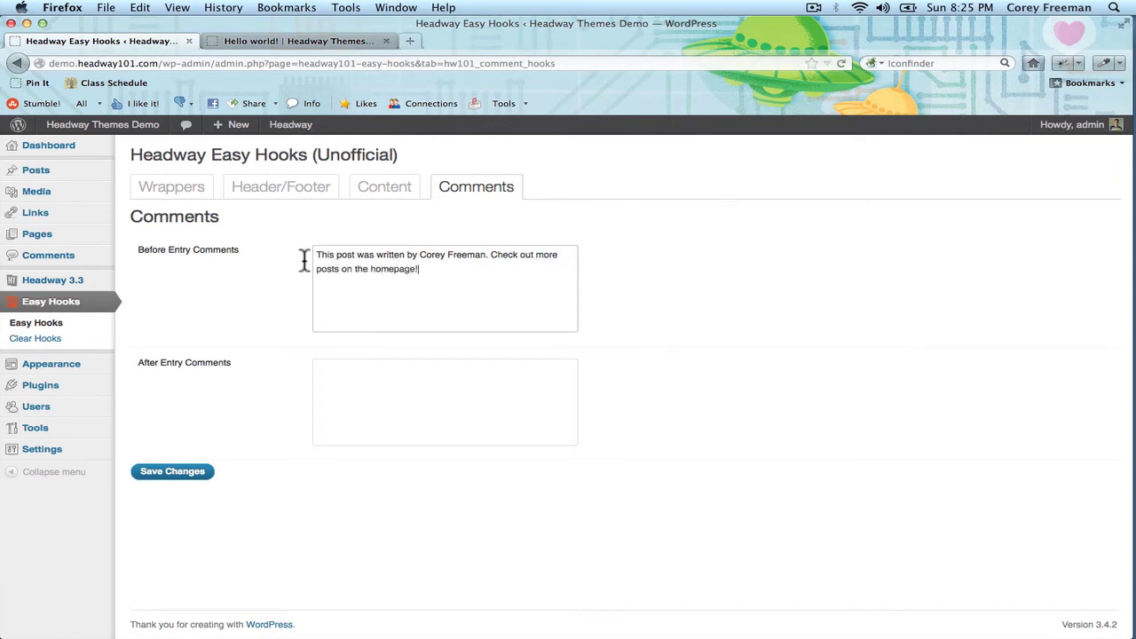
{"action": "left_click", "coordinate": [177, 471]}
{"action": "left_click", "coordinate": [290, 41]}
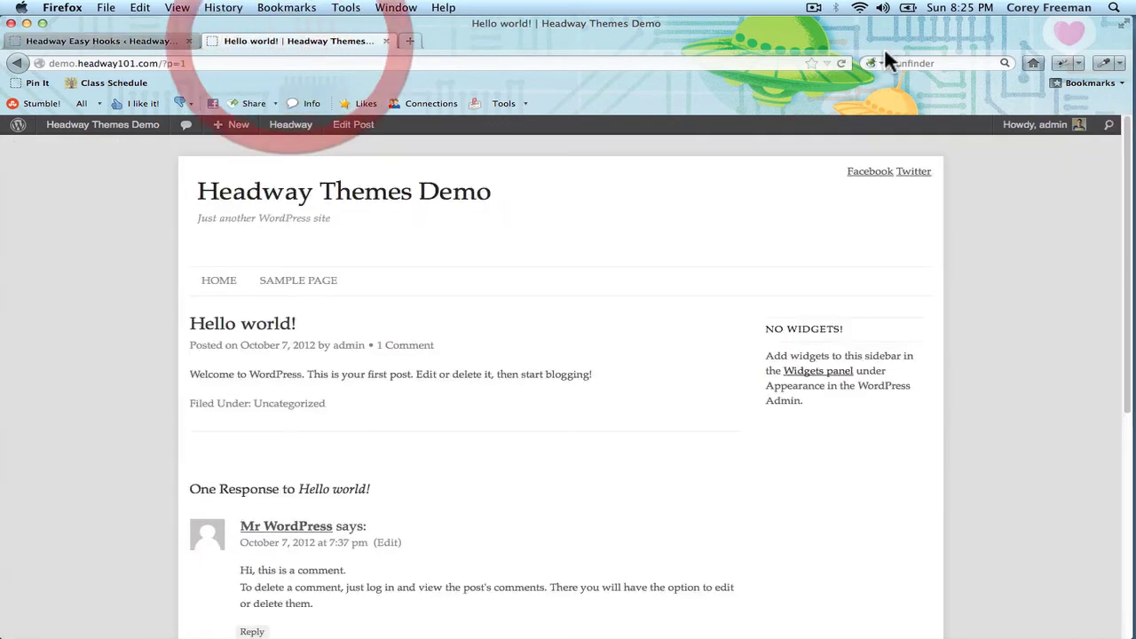
{"action": "left_click", "coordinate": [842, 63]}
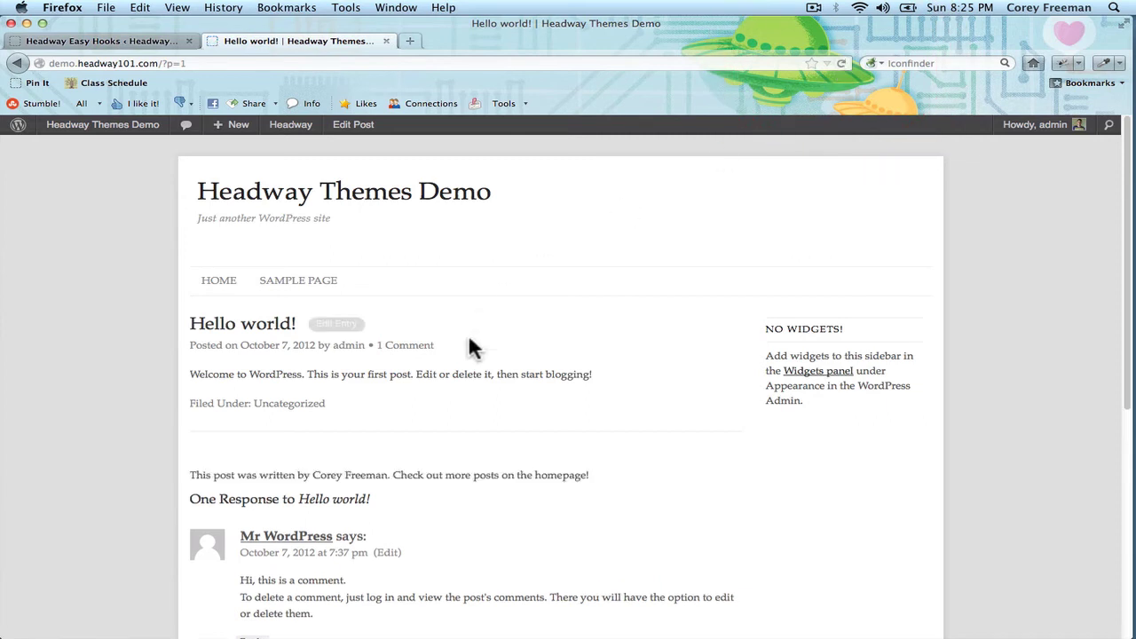
{"action": "triple_click", "coordinate": [498, 475]}
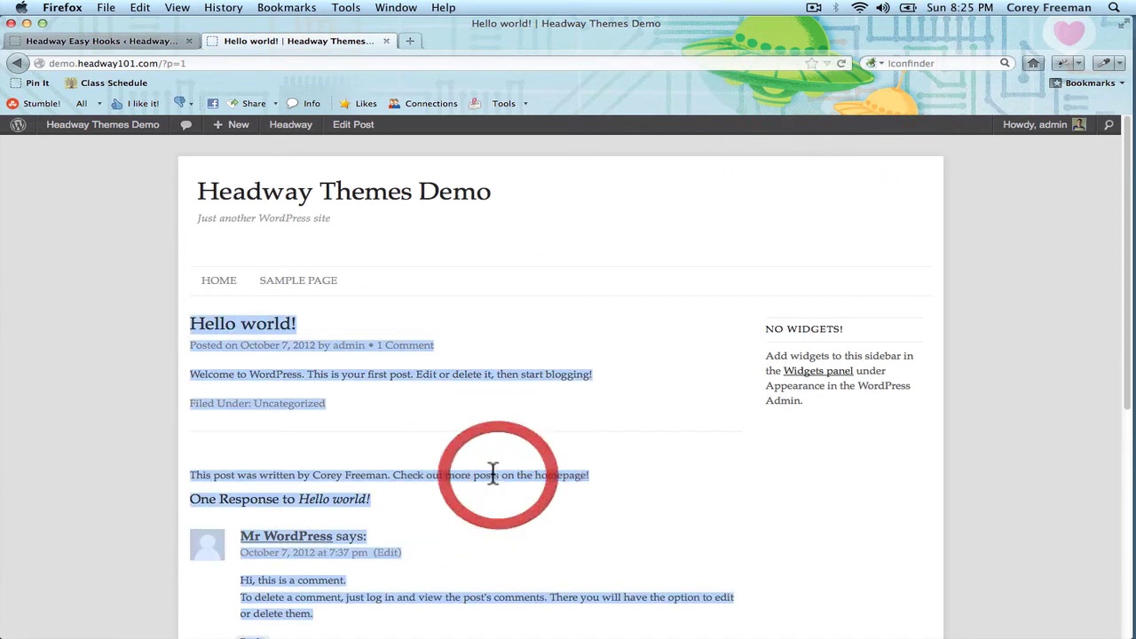
{"action": "left_click", "coordinate": [498, 475]}
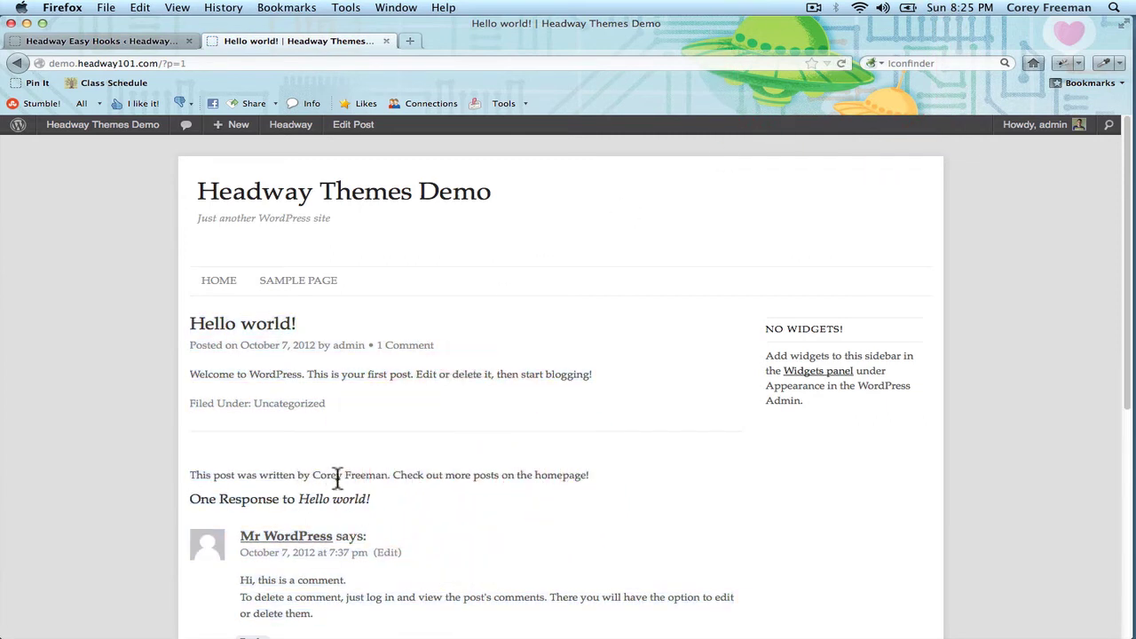
Look through the Header/Footer, Content and Wrappers hook groups in Easy Hooks
{"action": "left_click", "coordinate": [133, 40]}
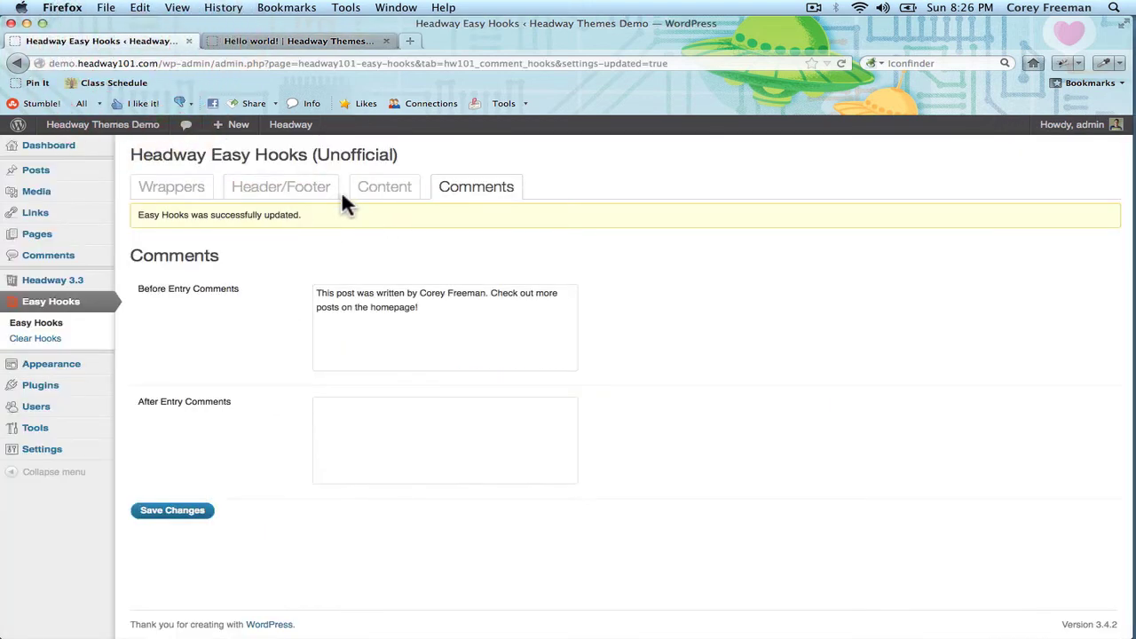
{"action": "left_click", "coordinate": [319, 191]}
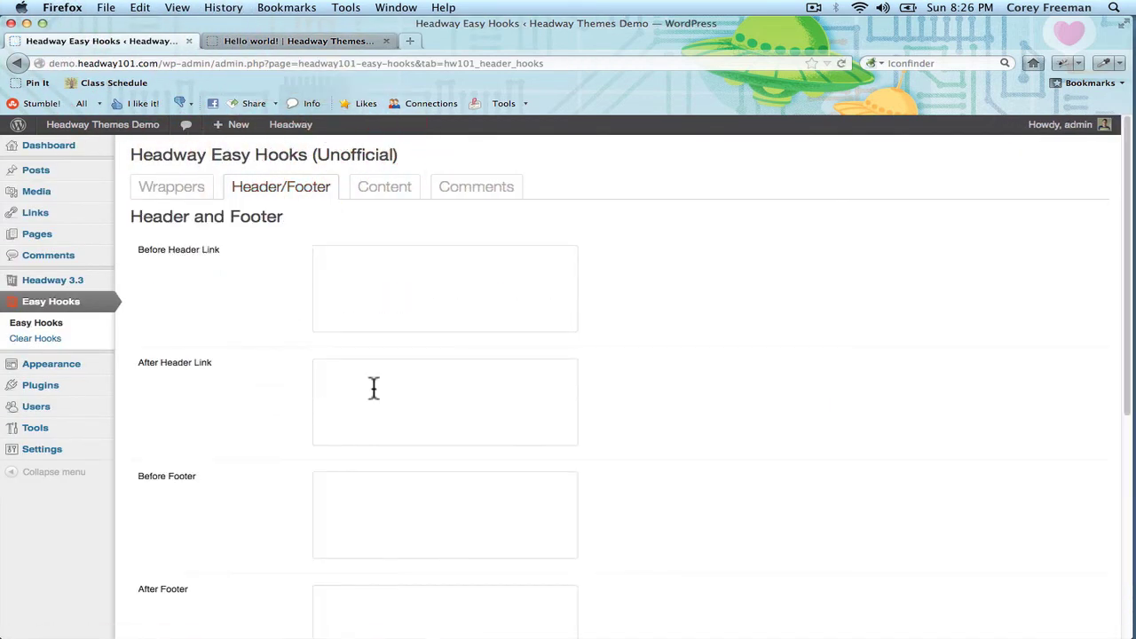
{"action": "scroll", "coordinate": [374, 387], "scroll_direction": "down", "scroll_amount": 5}
{"action": "scroll", "coordinate": [378, 423], "scroll_direction": "up", "scroll_amount": 5}
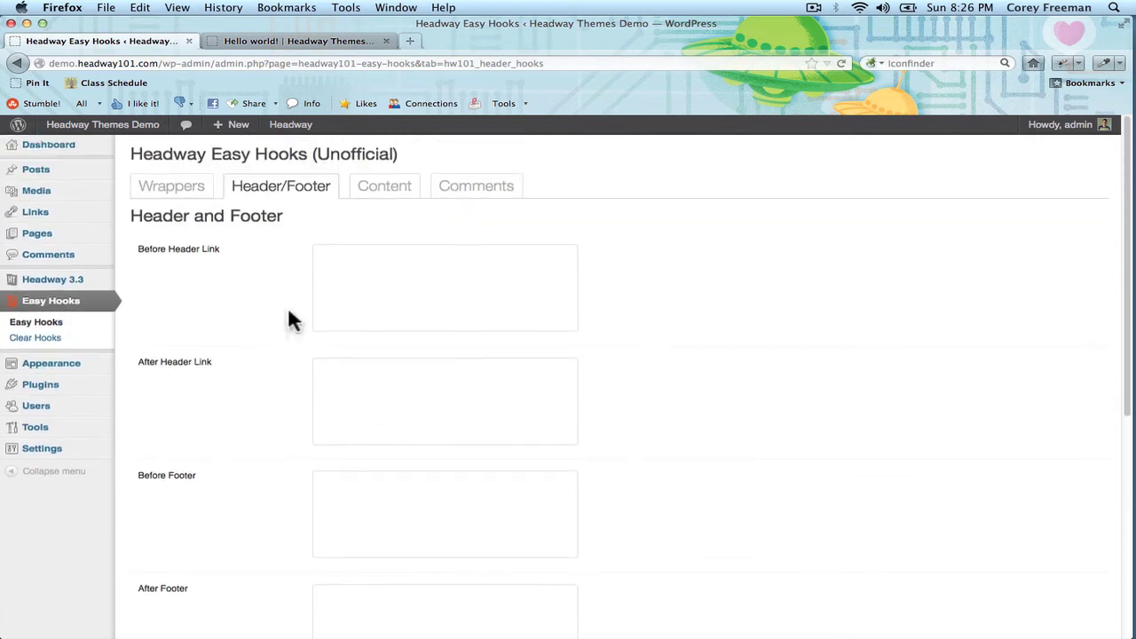
{"action": "left_click", "coordinate": [276, 40]}
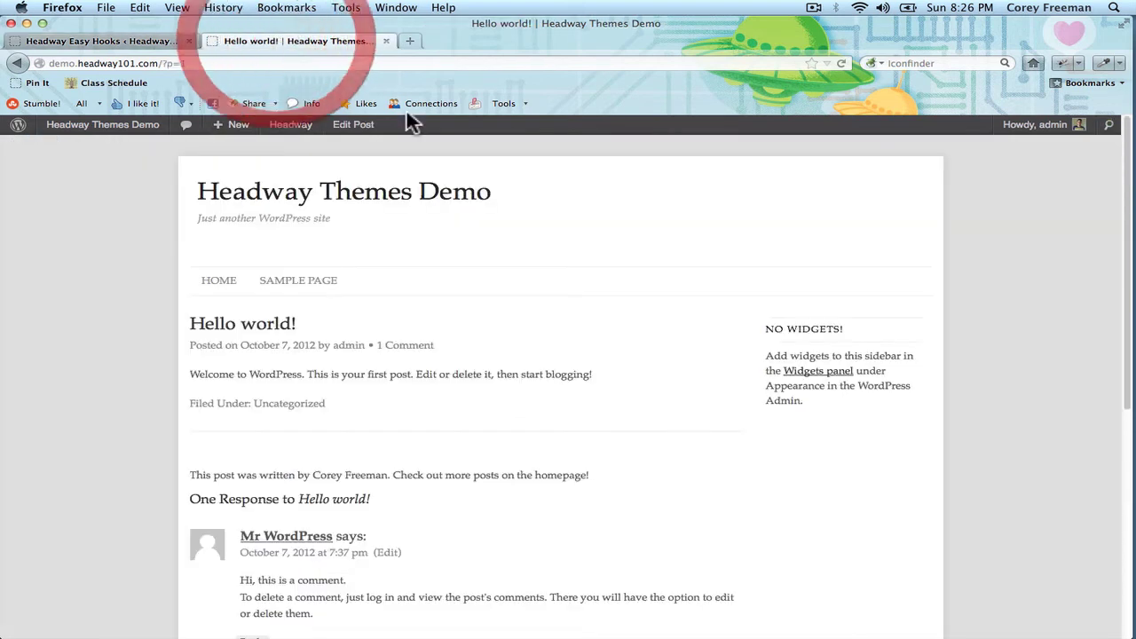
{"action": "left_click", "coordinate": [96, 41]}
{"action": "left_click", "coordinate": [372, 193]}
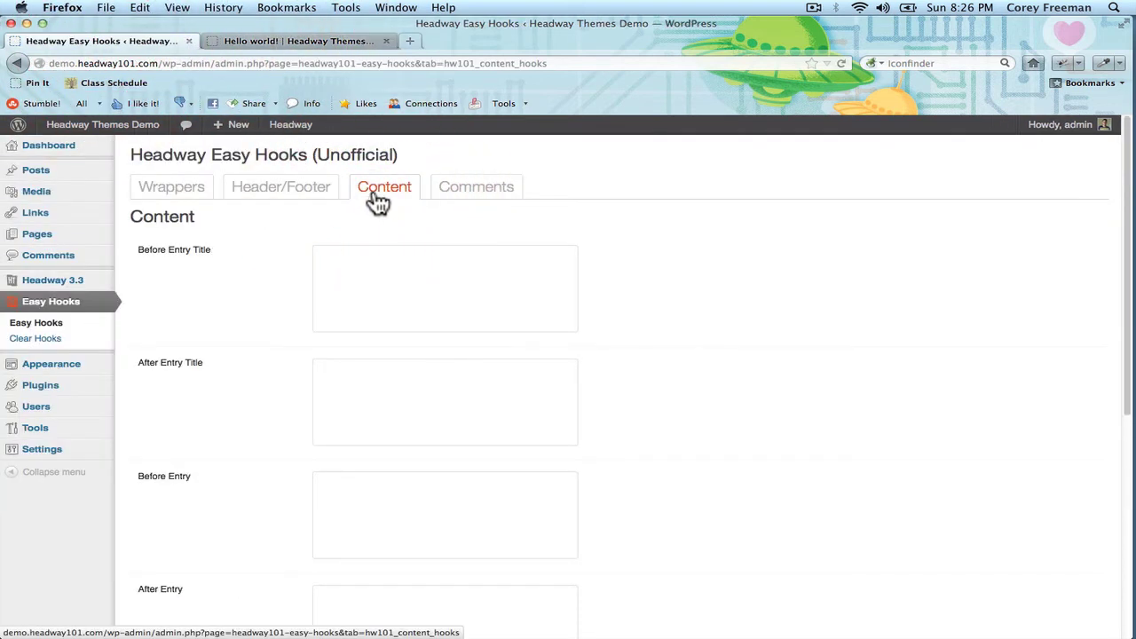
{"action": "left_click", "coordinate": [182, 193]}
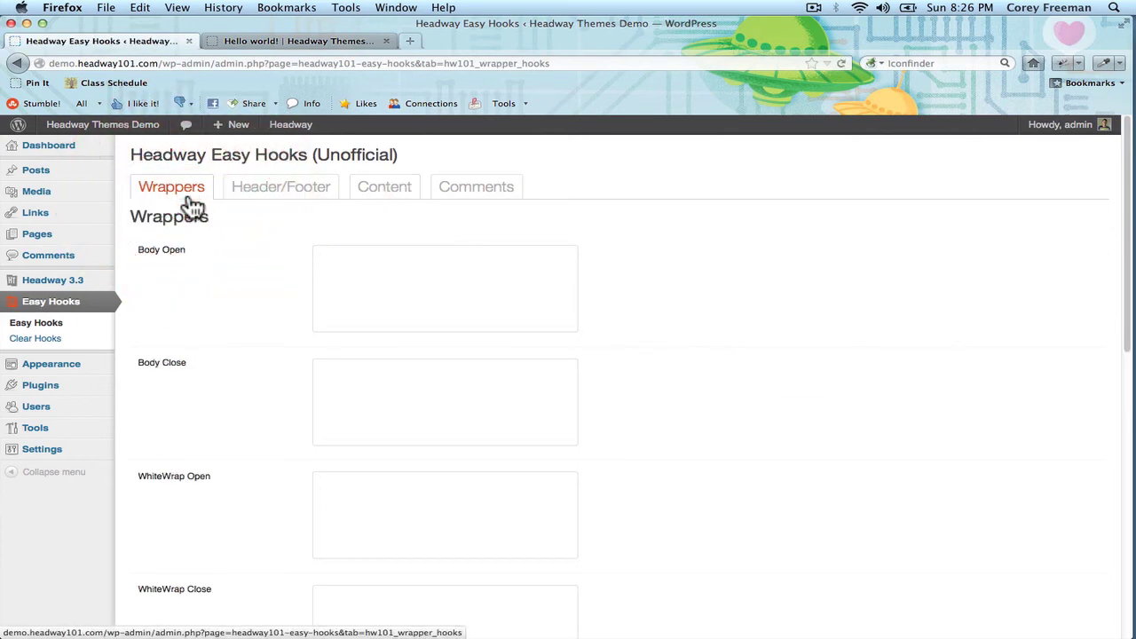
Reload the Hello world! post to show the author note above its comment
{"action": "left_click", "coordinate": [275, 37]}
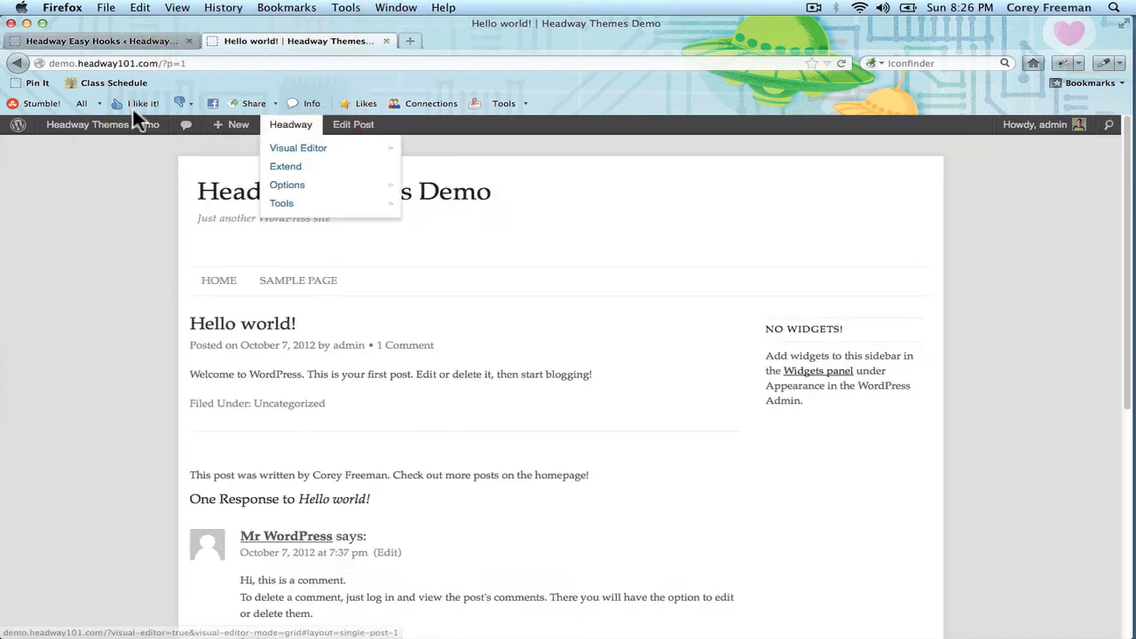
{"action": "left_click", "coordinate": [136, 43]}
{"action": "left_click", "coordinate": [273, 40]}
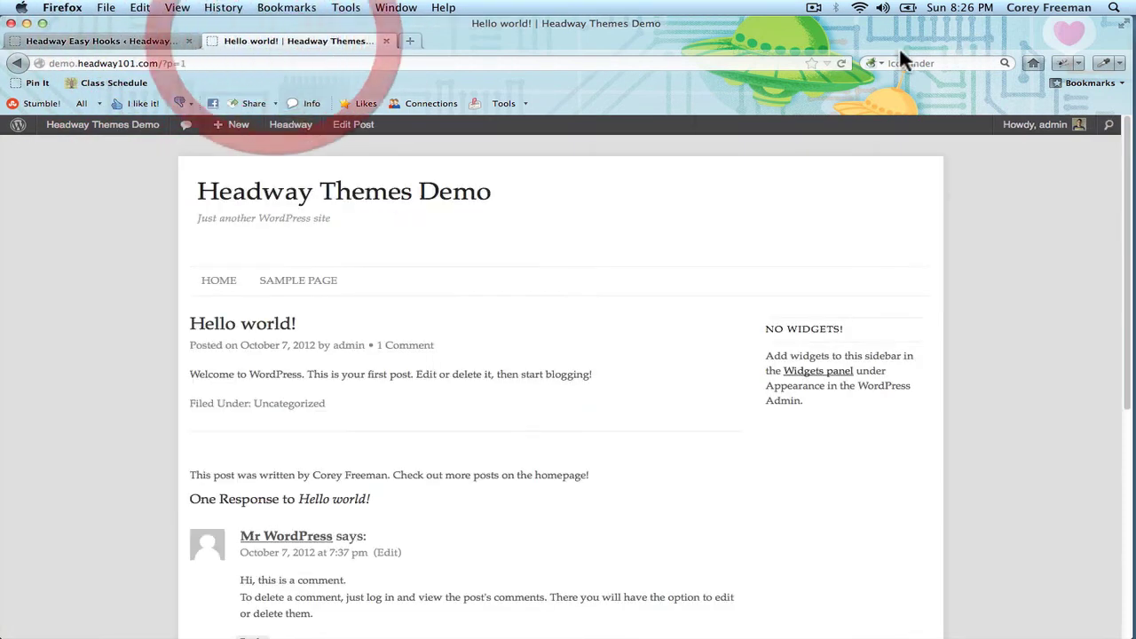
{"action": "left_click", "coordinate": [841, 62]}
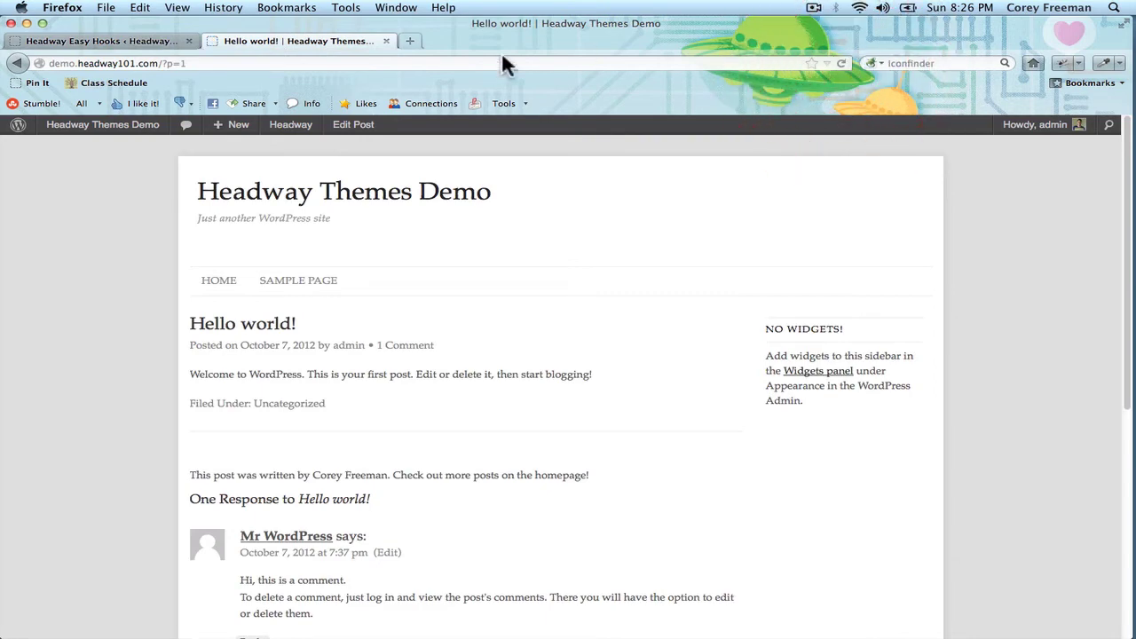
Delete all Easy Hooks data and reload the Hello world! post to confirm the author note is gone
{"action": "left_click", "coordinate": [49, 338]}
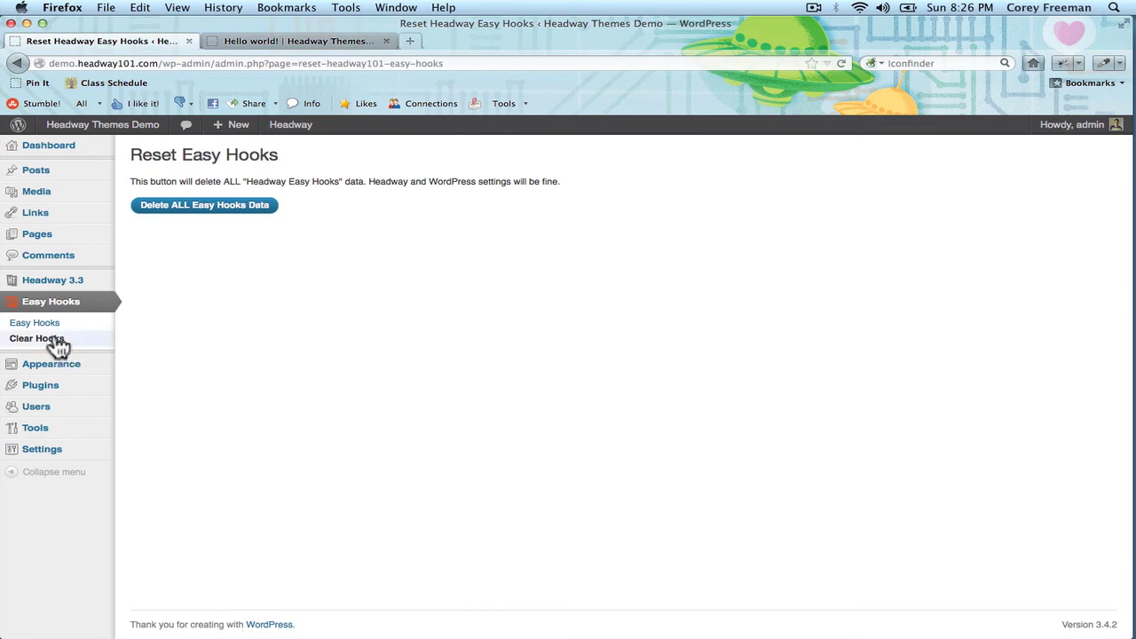
{"action": "left_click", "coordinate": [225, 213]}
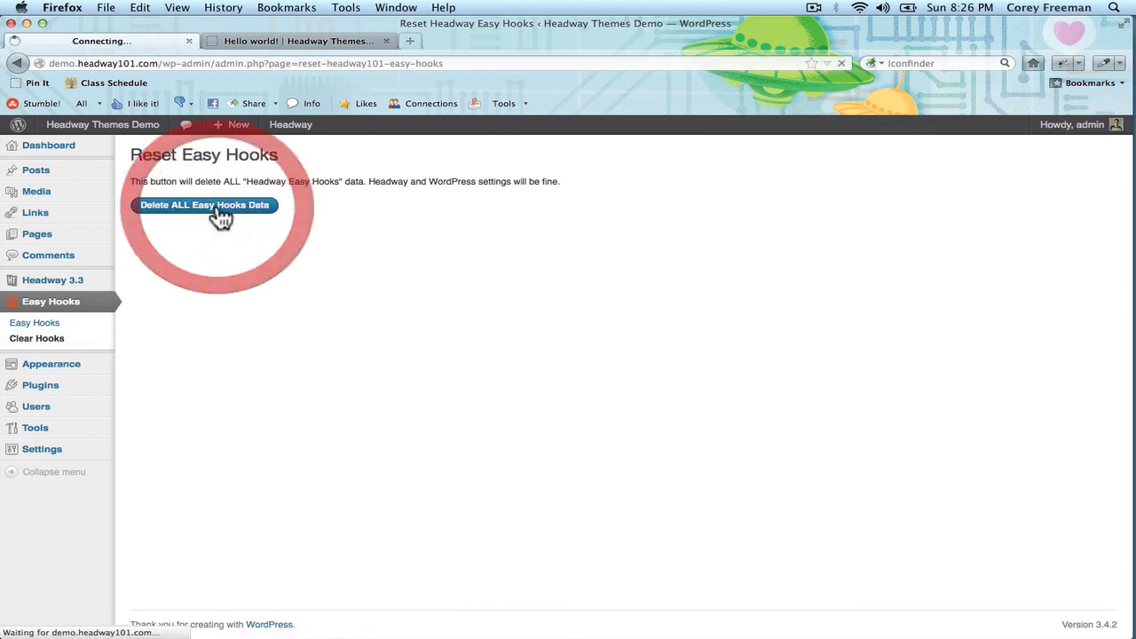
{"action": "left_click", "coordinate": [311, 41]}
{"action": "left_click", "coordinate": [841, 62]}
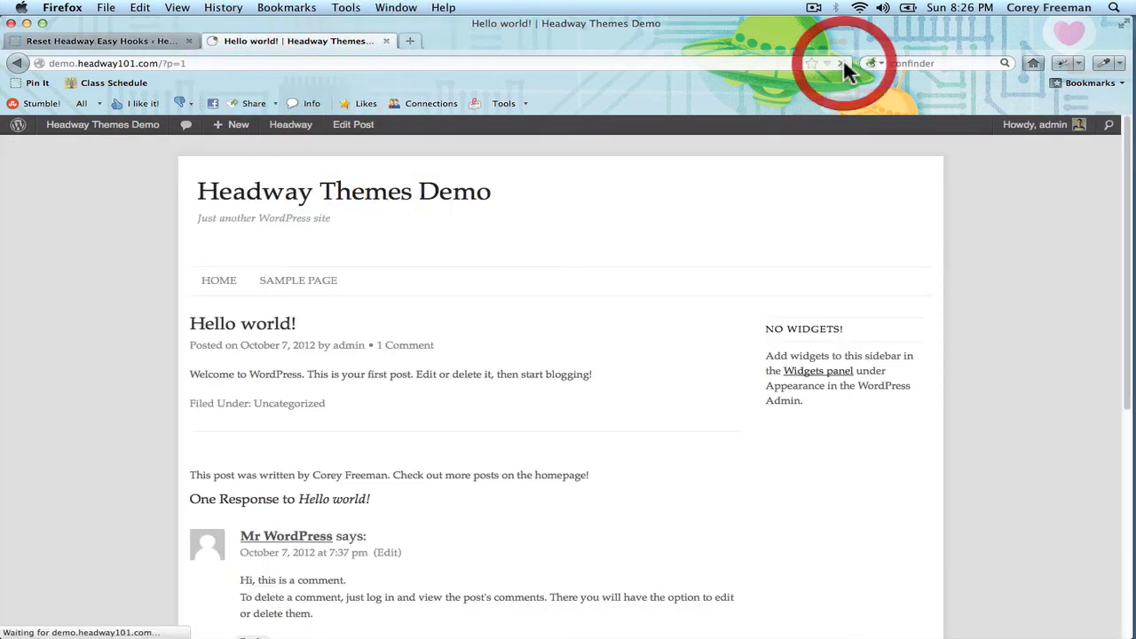
{"action": "left_click", "coordinate": [449, 212]}
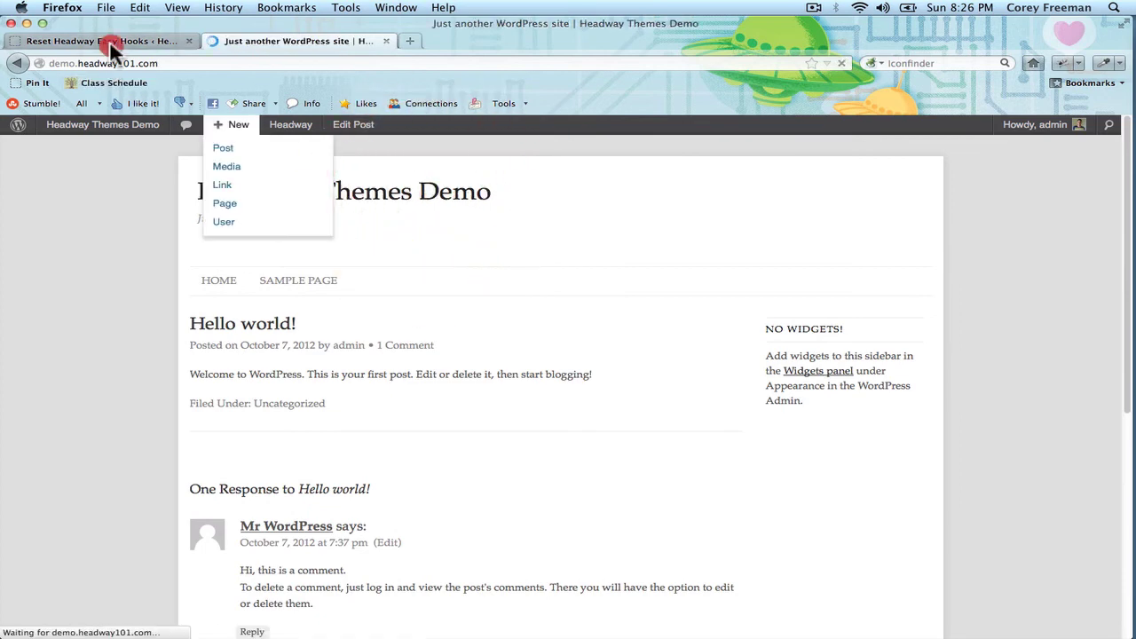
Return to Easy Hooks and check the Header and Footer hook boxes are now empty
{"action": "left_click", "coordinate": [109, 40]}
{"action": "left_click", "coordinate": [87, 325]}
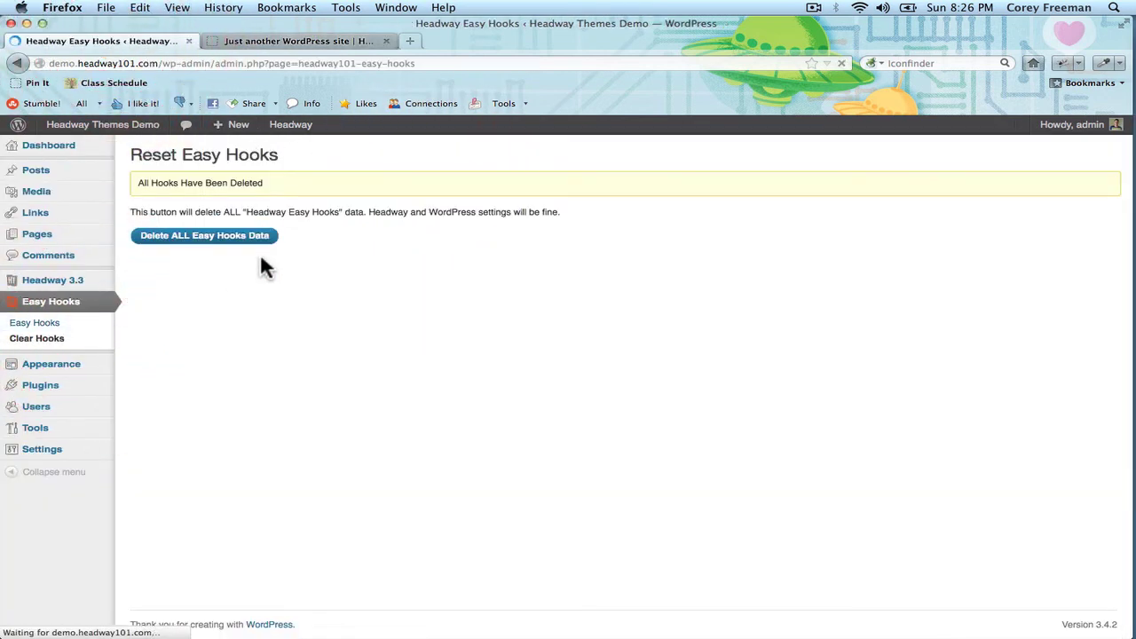
{"action": "left_click", "coordinate": [290, 189]}
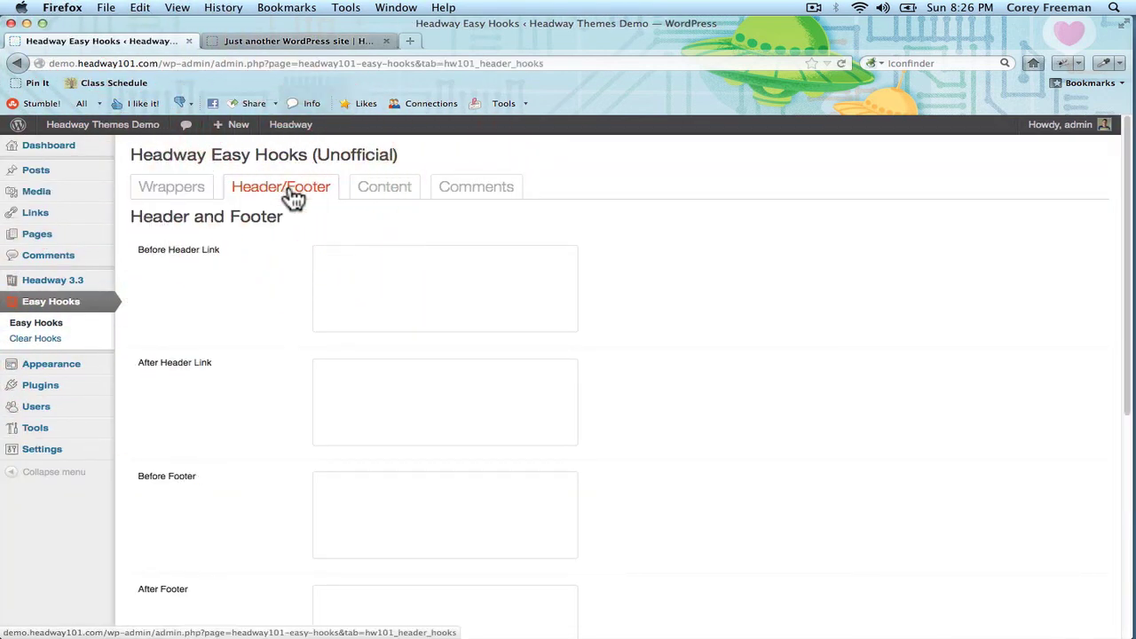
Show the Wrappers hooks to check Body Open, Body Close and WhiteWrap are blank
{"action": "left_click", "coordinate": [179, 190]}
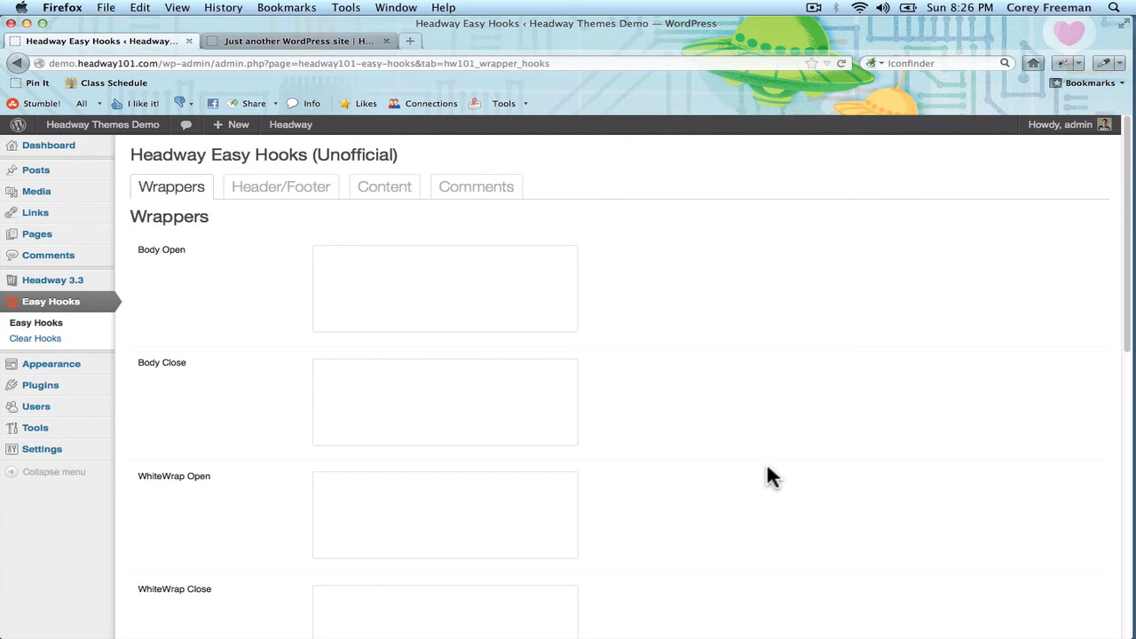
Load headway101.com/easy-hooks/ in a new browser tab
{"action": "key", "text": "ctrl+t"}
{"action": "type", "text": "headway101.com/easy-hooks/"}
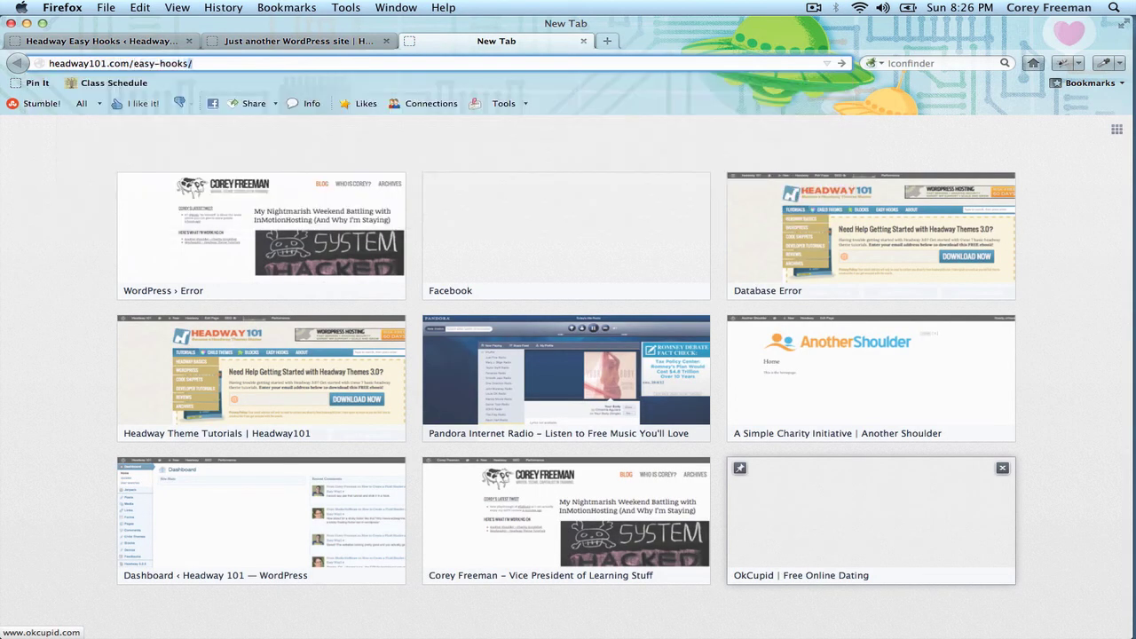
{"action": "key", "text": "Return"}
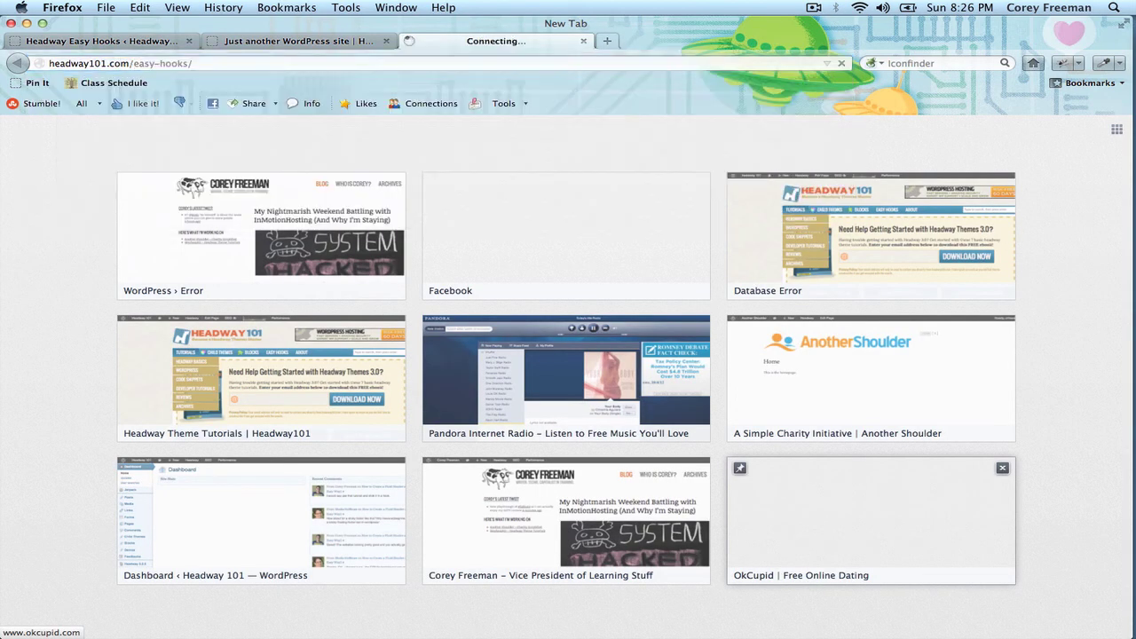